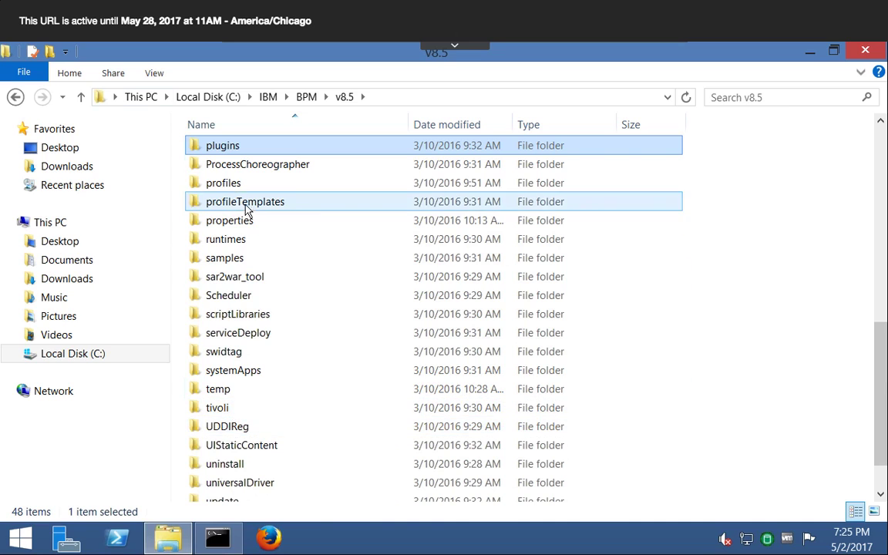
- Go to the bin folder of DmgrProfile under profiles and select the startManager.bat script
double_click(231, 183)
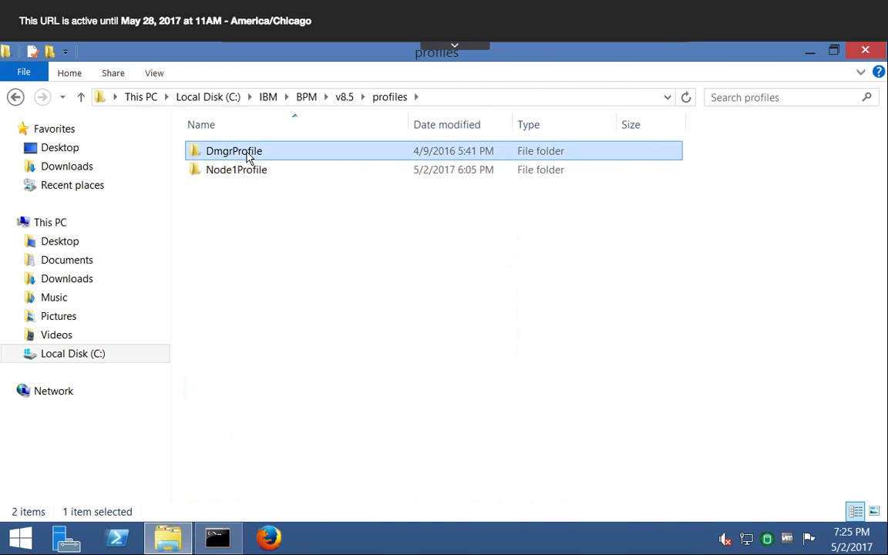
double_click(248, 156)
double_click(235, 157)
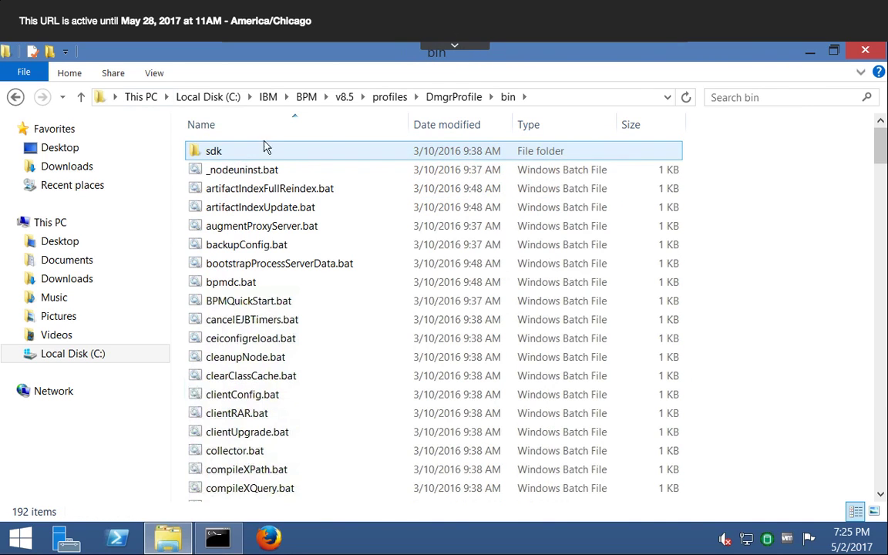
left_click(258, 213)
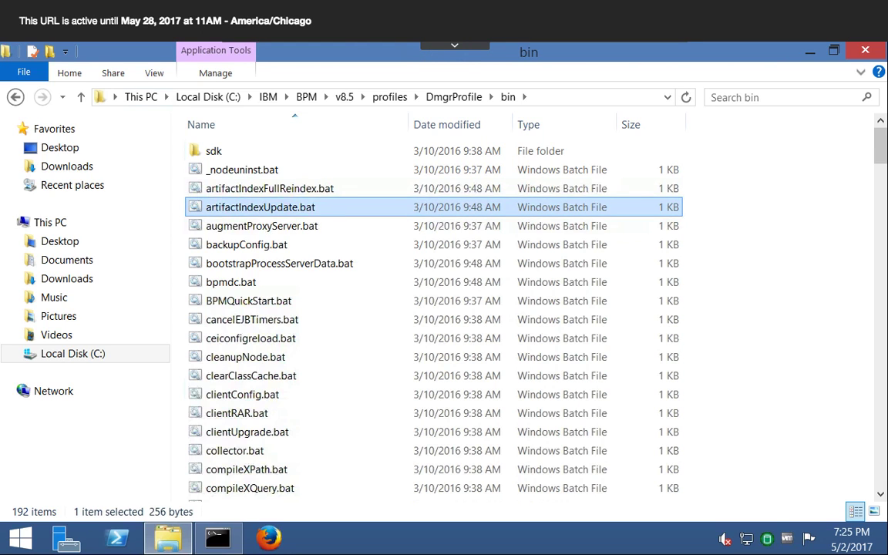
type("sch")
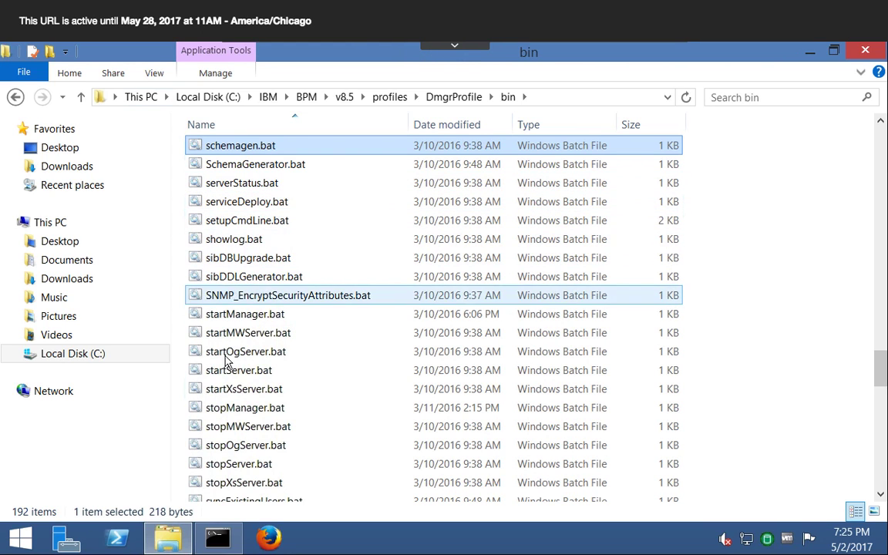
left_click(224, 446)
scroll(225, 446, "down", 1)
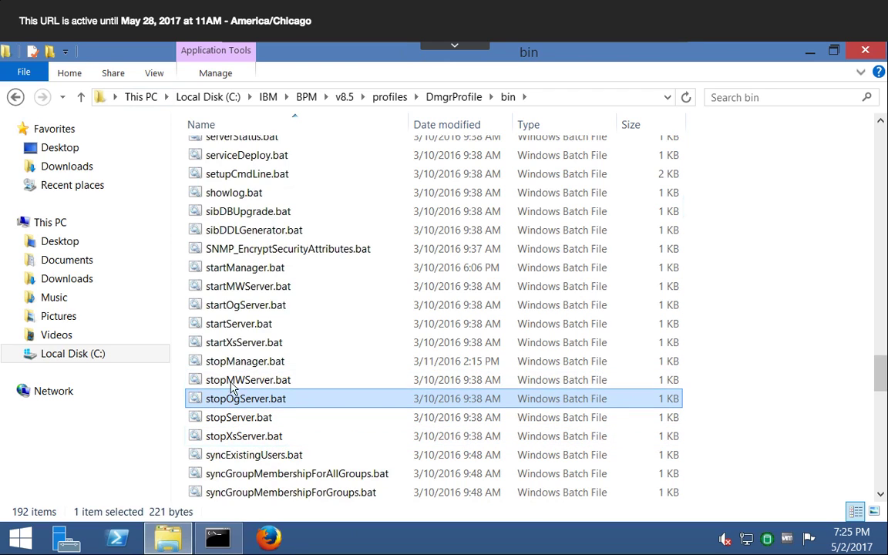
left_click(236, 265)
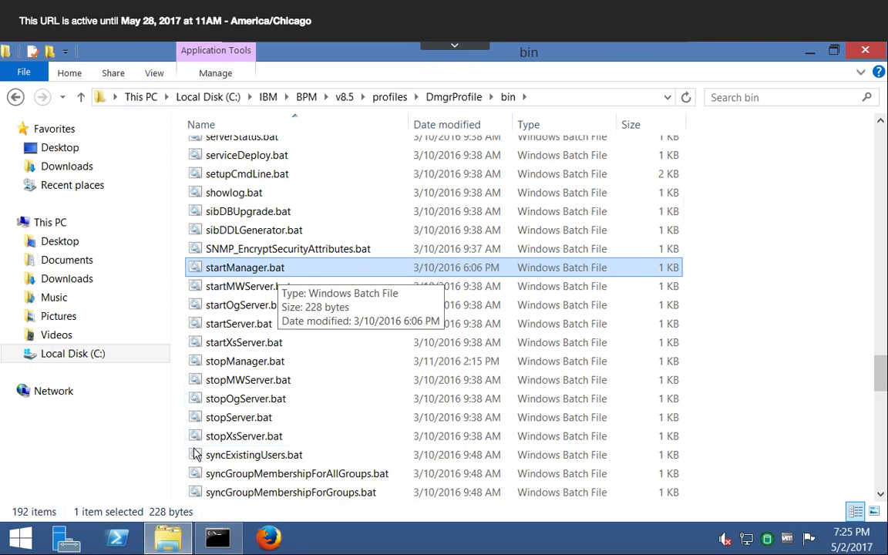
- Copy the DmgrProfile bin folder's path from File Explorer and change the Command Prompt's directory to it
left_click(218, 537)
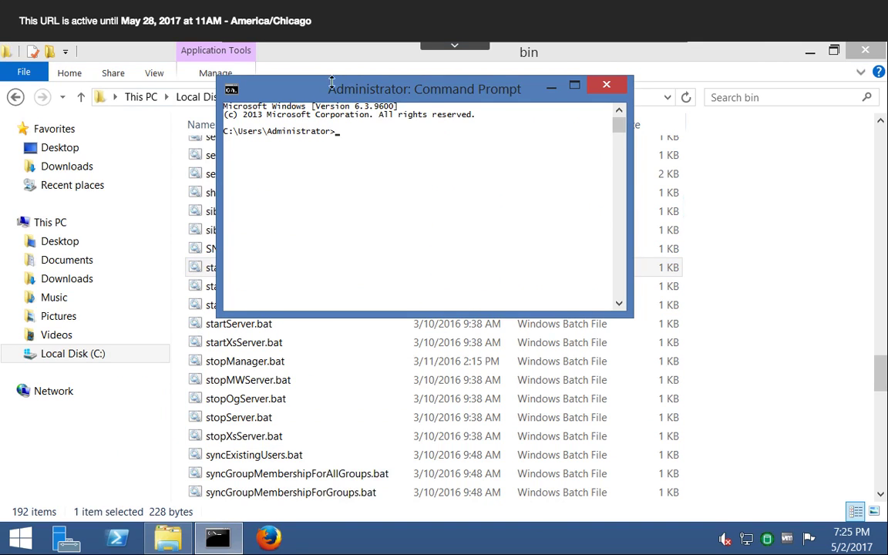
left_click_drag(328, 88, 480, 183)
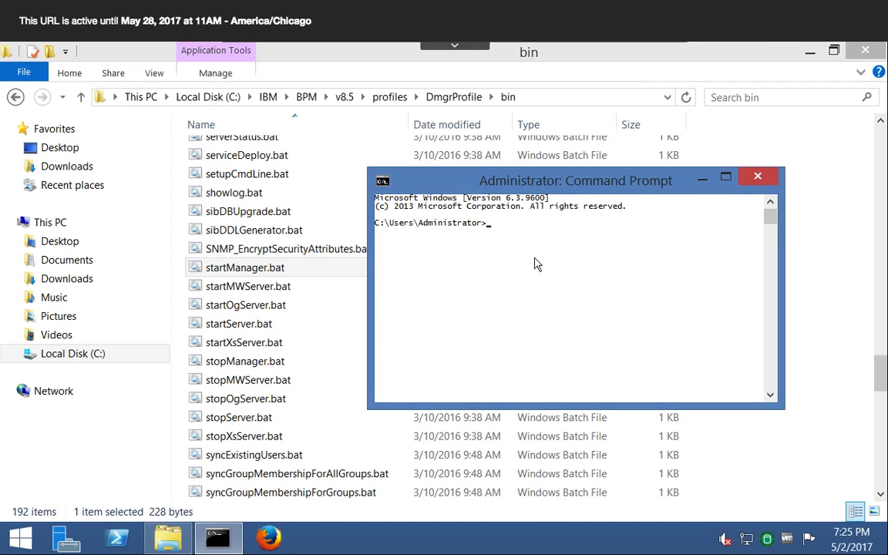
left_click(528, 97)
key("cmd+c")
right_click(294, 101)
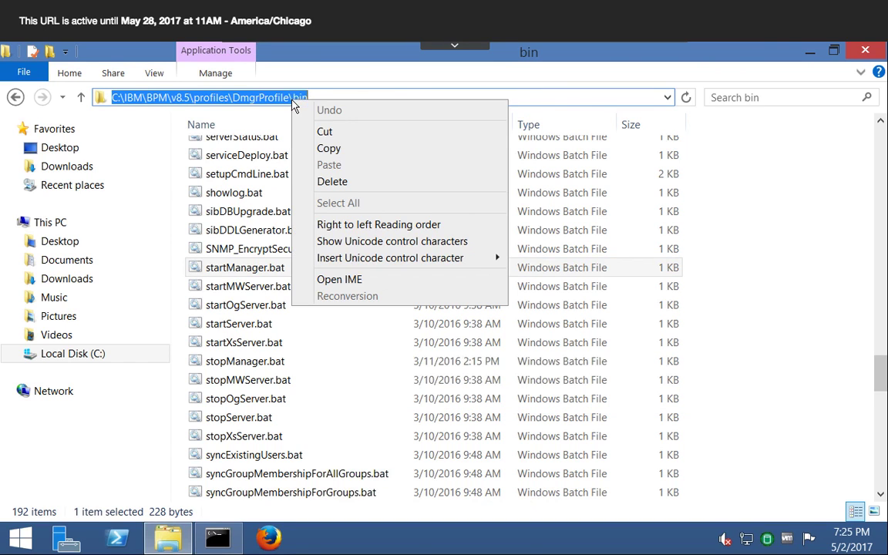
left_click(329, 149)
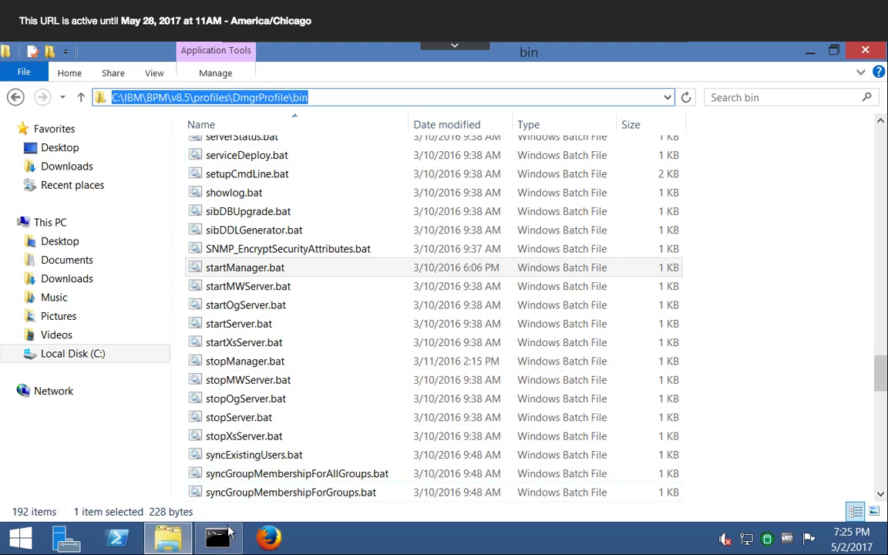
key("alt+Tab")
right_click(443, 243)
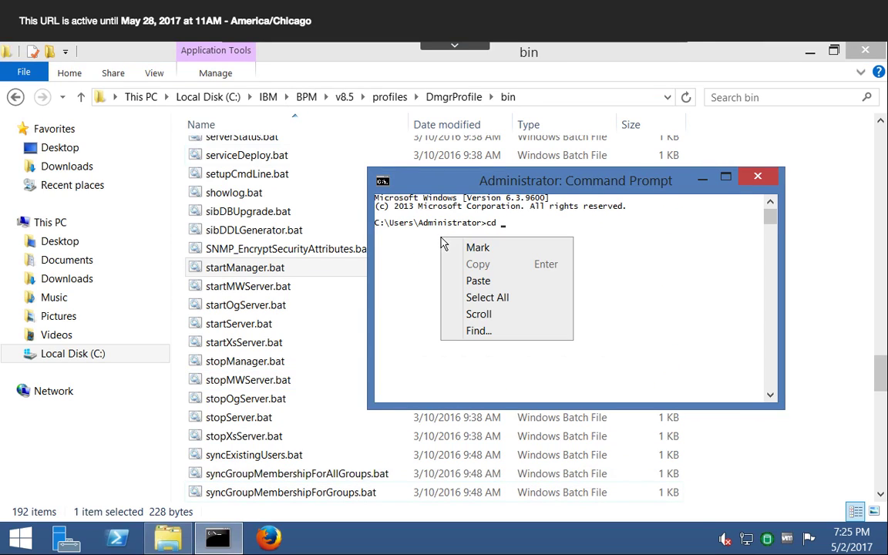
left_click(481, 282)
key("Return")
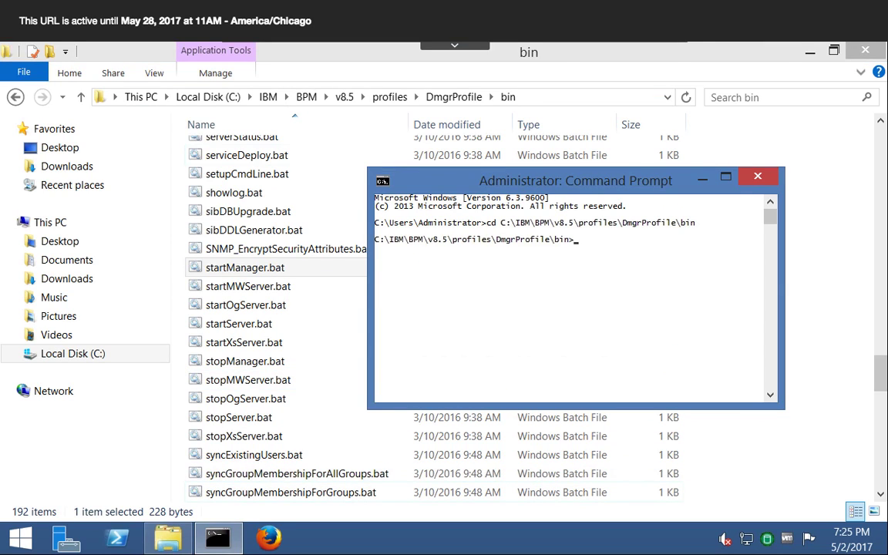
- Run startManager from the DmgrProfile bin folder to start the deployment manager, and continue past its final pause
type("startManager")
key("Return")
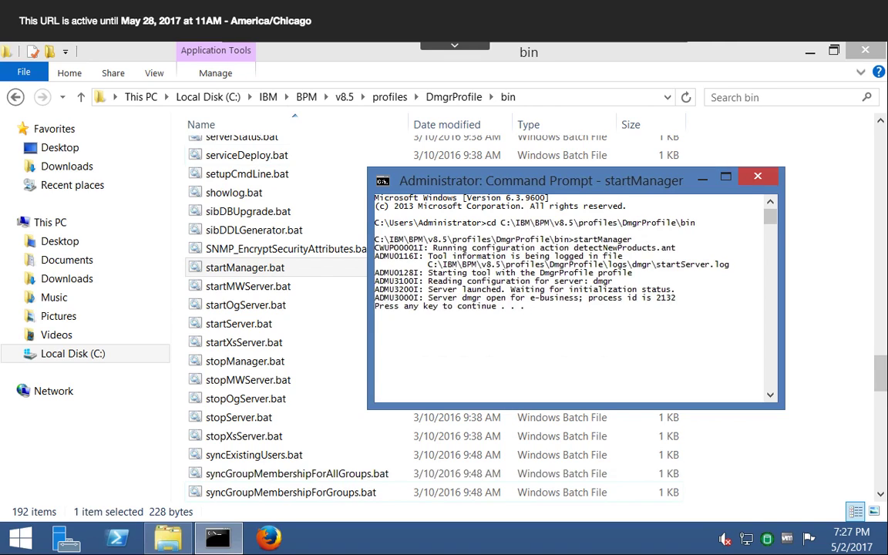
key("Return")
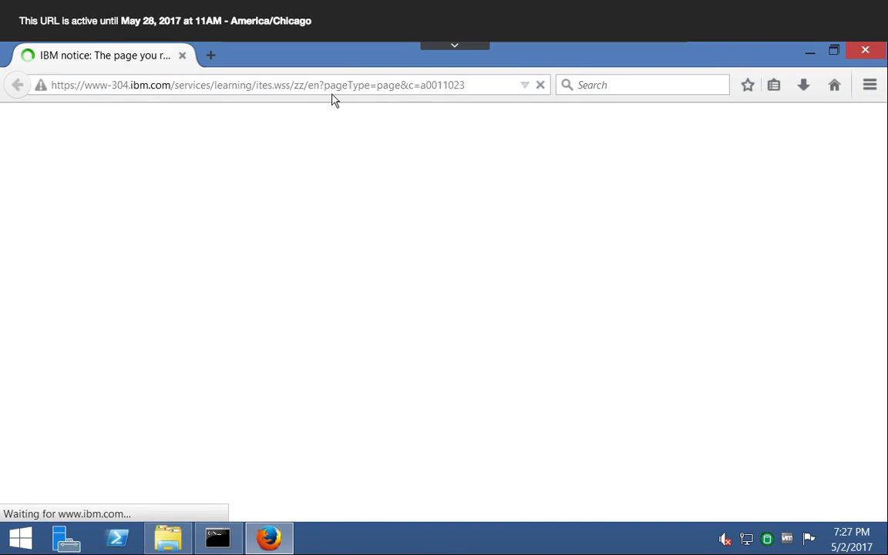
- Load the WebSphere Integrated Solutions Console at localhost:9061/ibm/console in Firefox
left_click(327, 87)
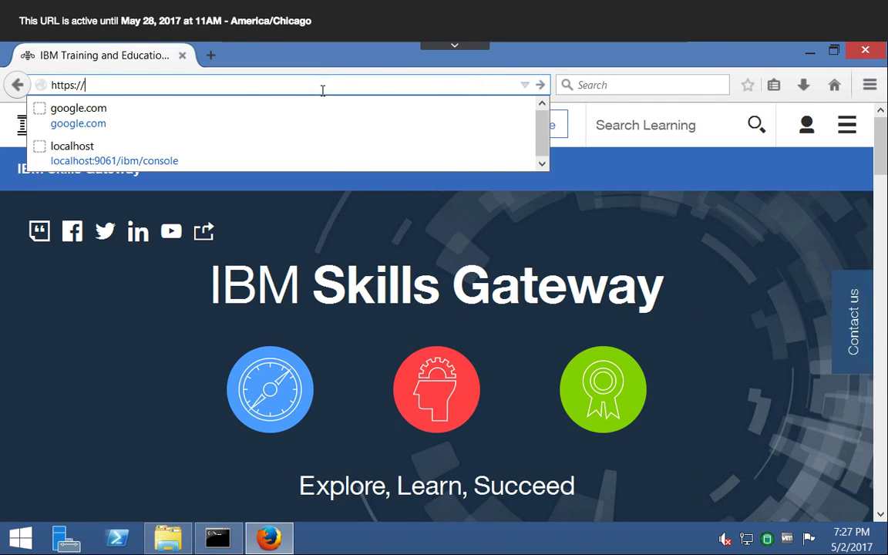
key("BackSpace")
key("BackSpace")
key("BackSpace")
key("BackSpace")
type("://loca")
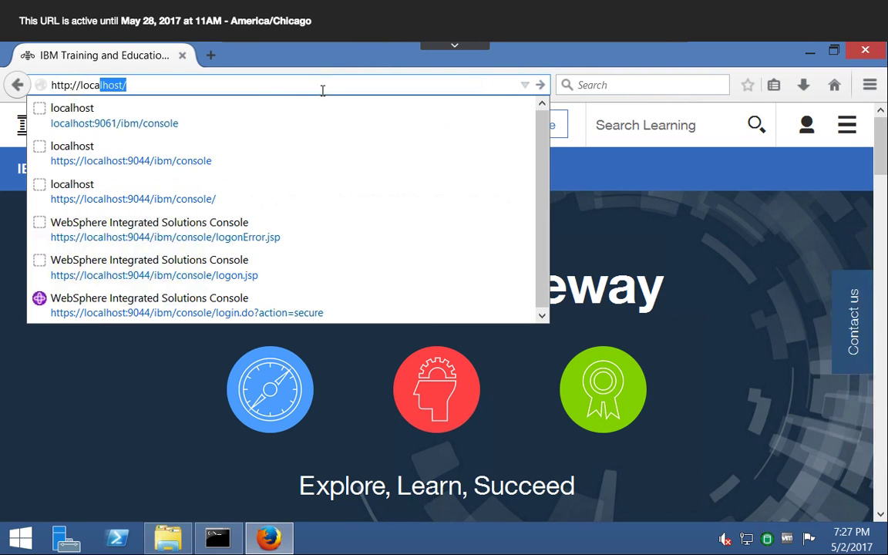
key("Down")
key("Return")
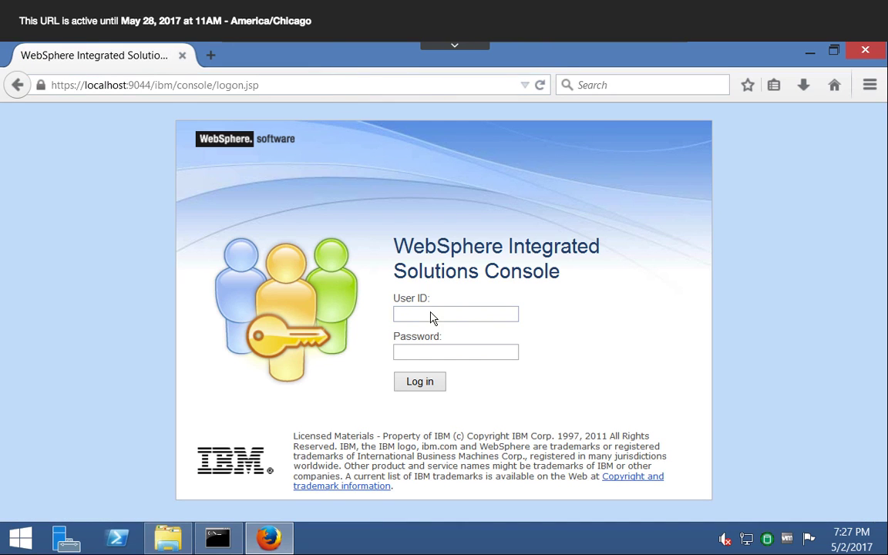
- Log in to the console with the user ID bpmadmin and the account password
type("bpmadmin")
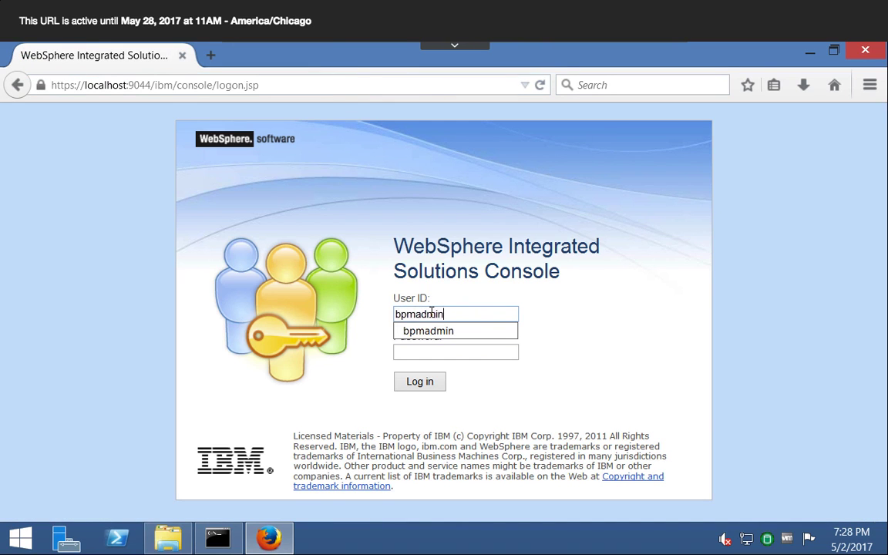
key("Tab")
type("passw0rd12")
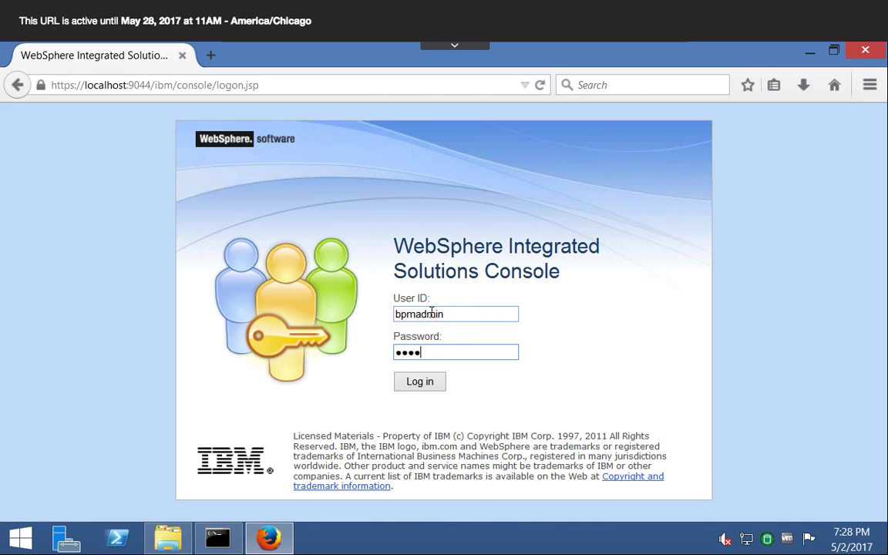
key("Return")
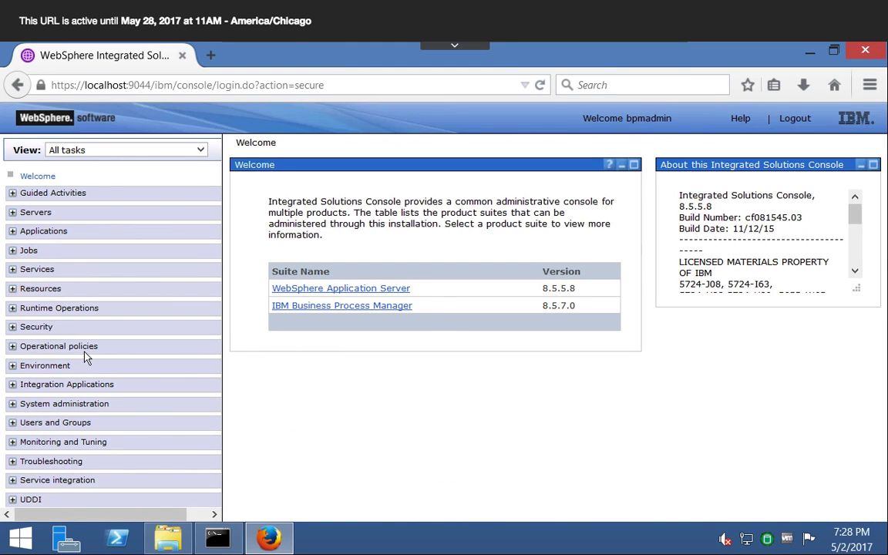
- Open the deployment manager's configuration under System administration and check its WC_adminhost and WC_adminhost_secure port numbers
left_click(12, 404)
scroll(131, 394, "down", 2)
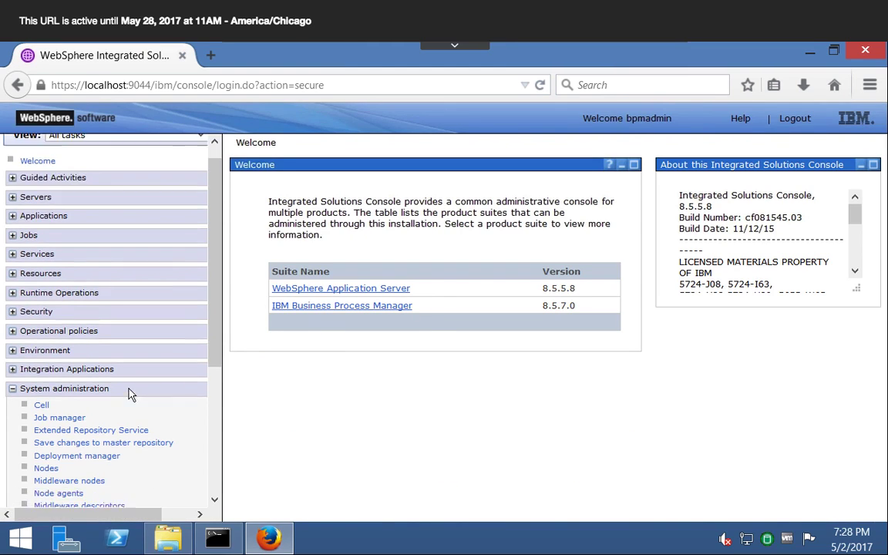
left_click(80, 380)
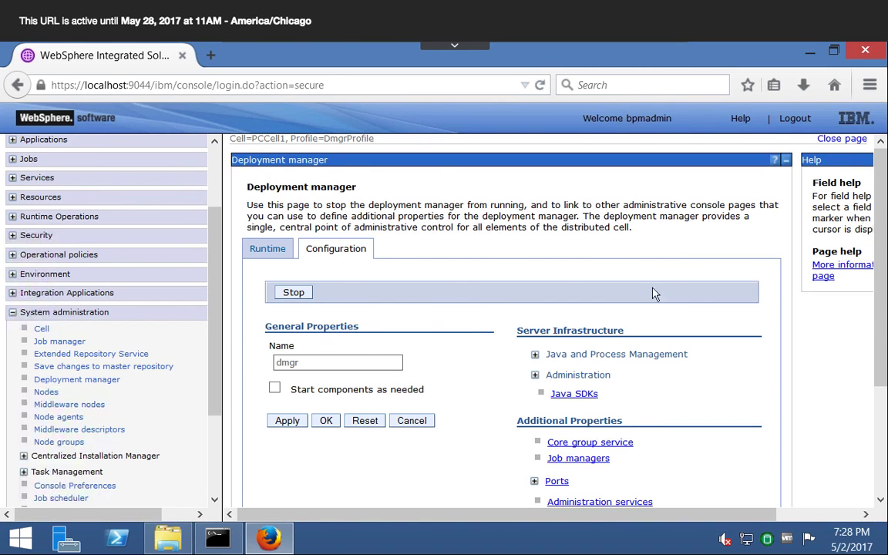
left_click_drag(880, 301, 880, 404)
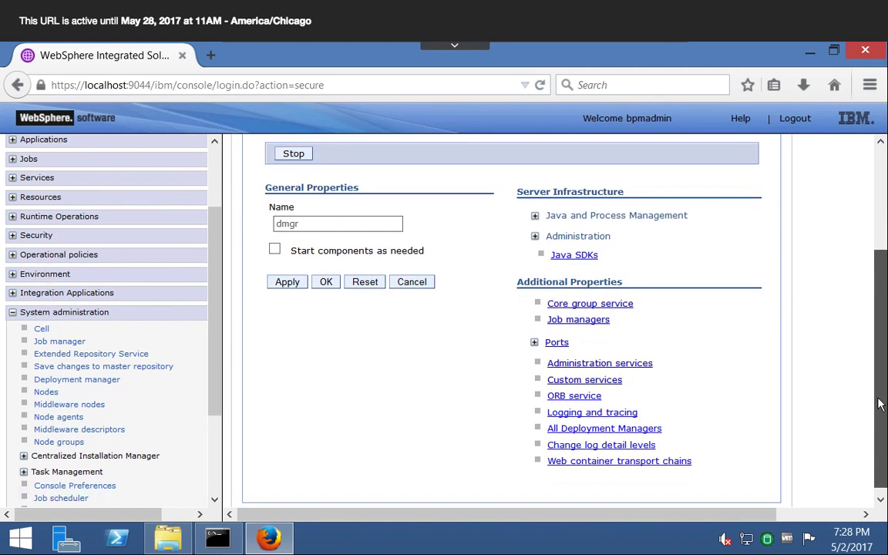
left_click(534, 344)
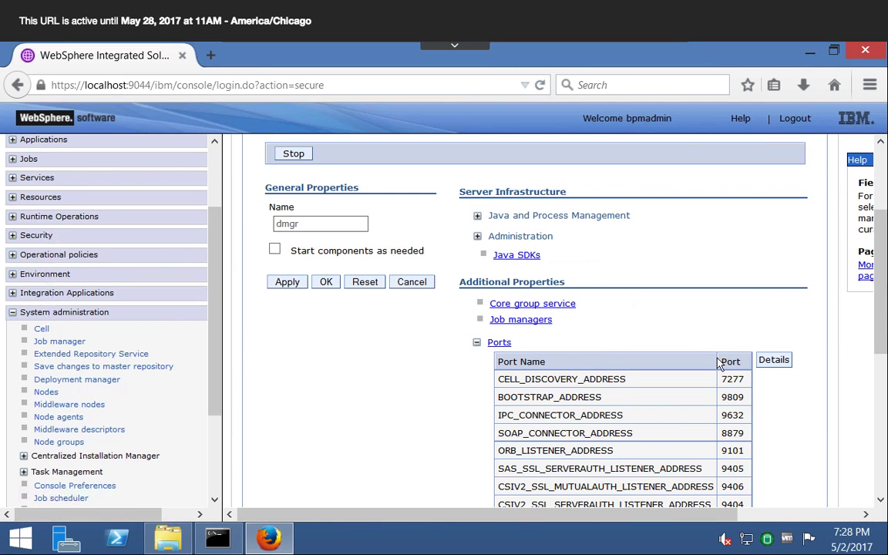
left_click_drag(880, 324, 884, 403)
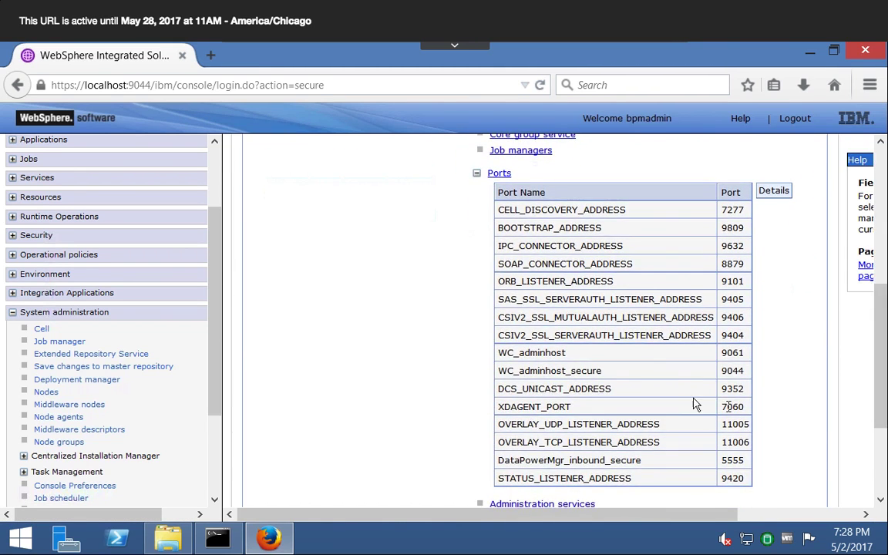
double_click(734, 354)
double_click(733, 371)
- Check the status of the cell's nodes and of the node agent on Node1
left_click(44, 392)
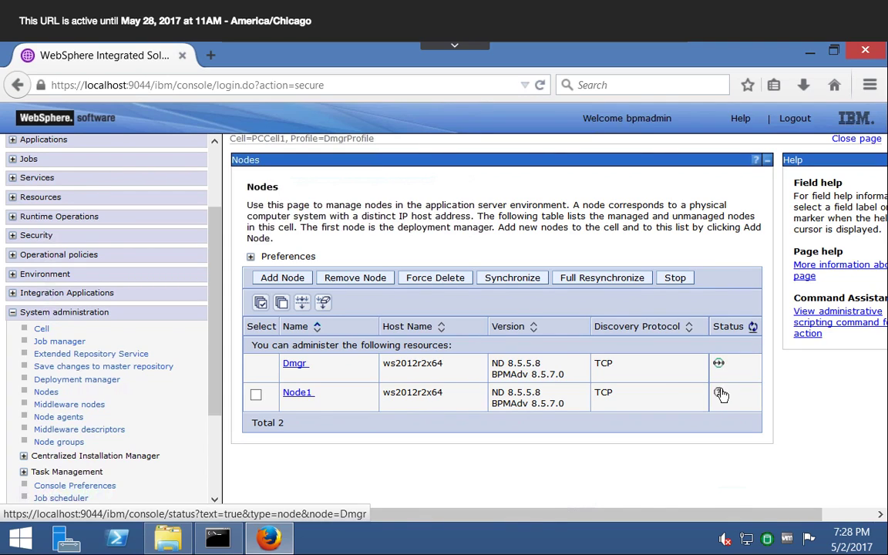
mouse_move(719, 397)
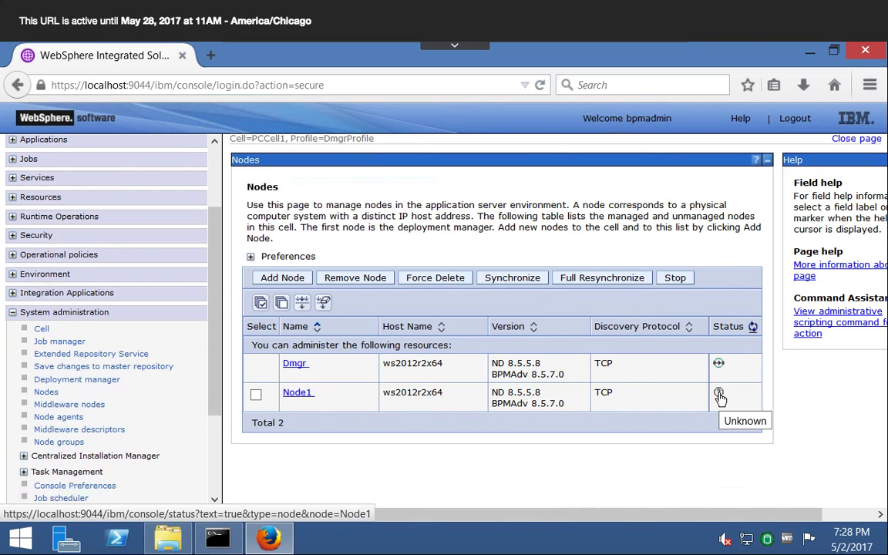
left_click(65, 418)
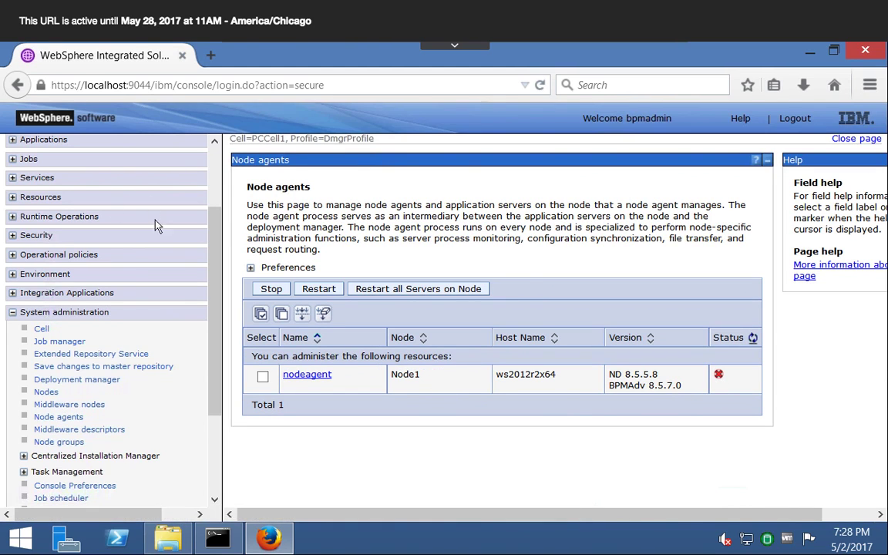
- Check the status of the WebSphere application server clusters and of all middleware servers
scroll(218, 269, "up", 3)
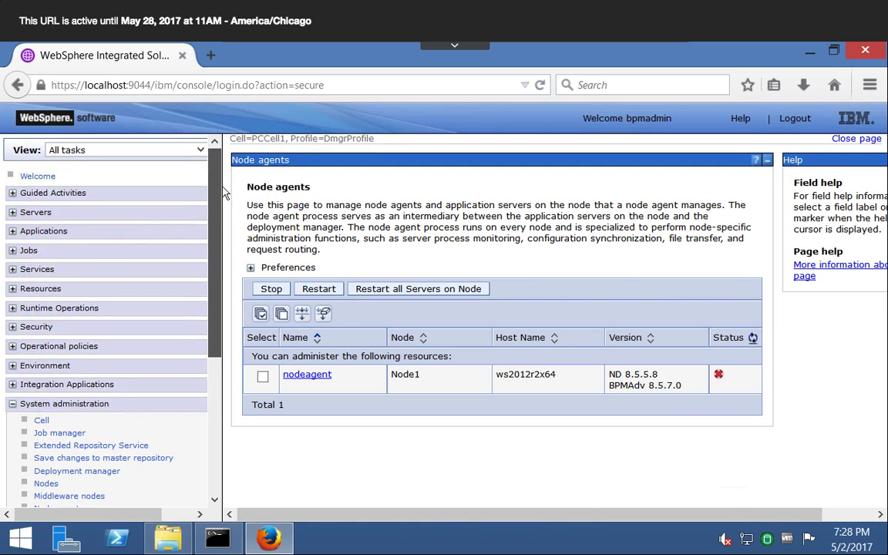
left_click(13, 213)
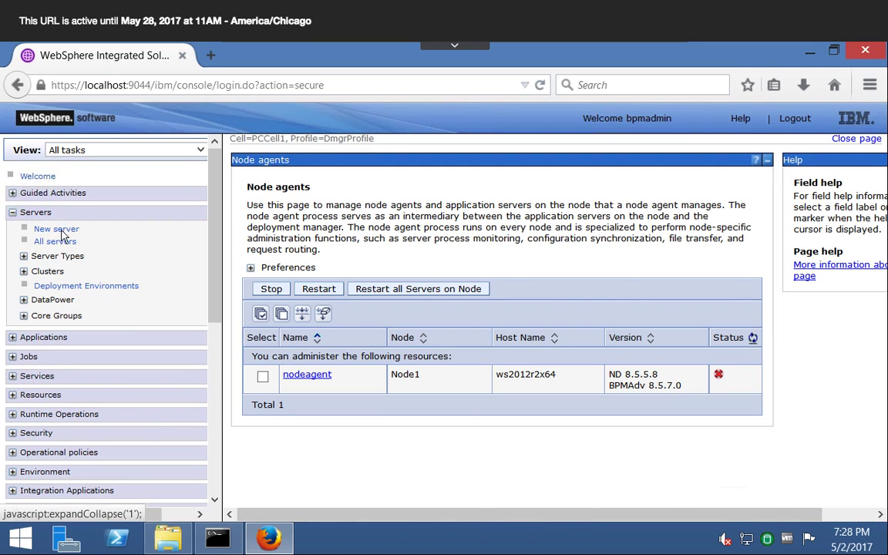
left_click(52, 288)
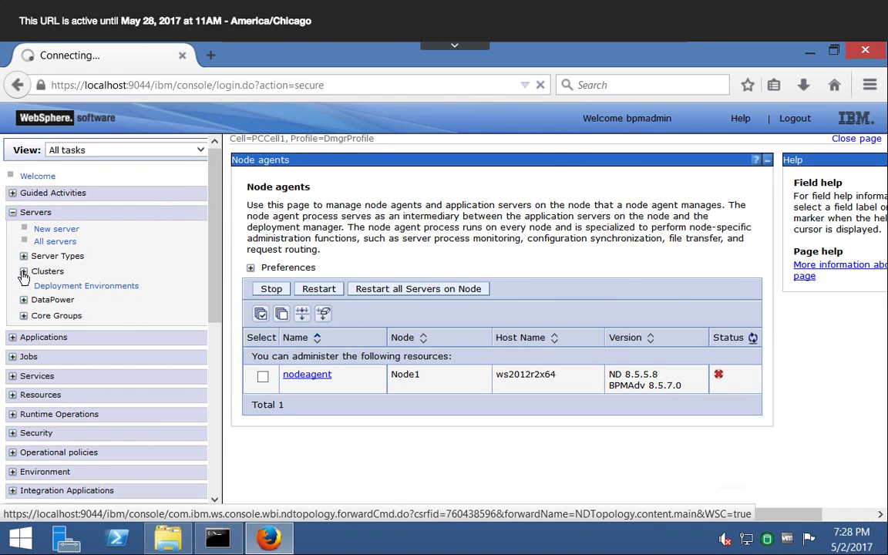
left_click(24, 272)
left_click(57, 286)
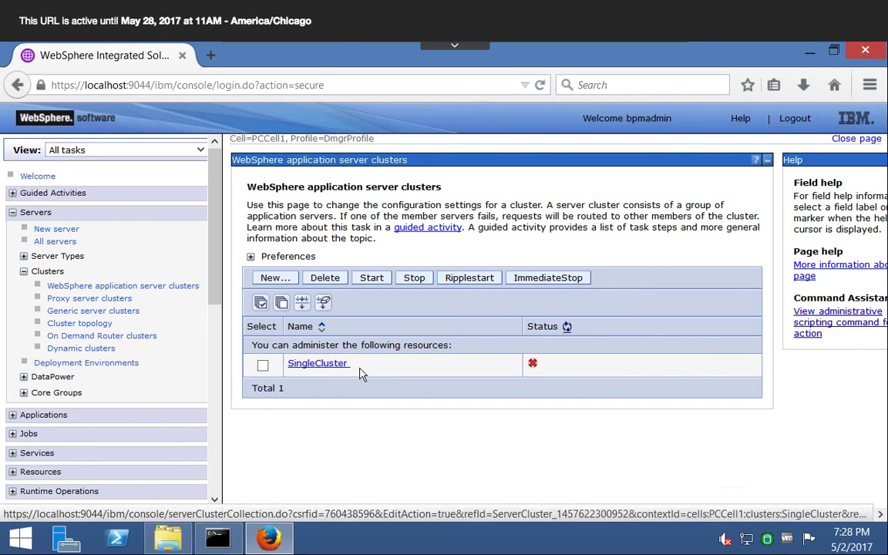
left_click(68, 245)
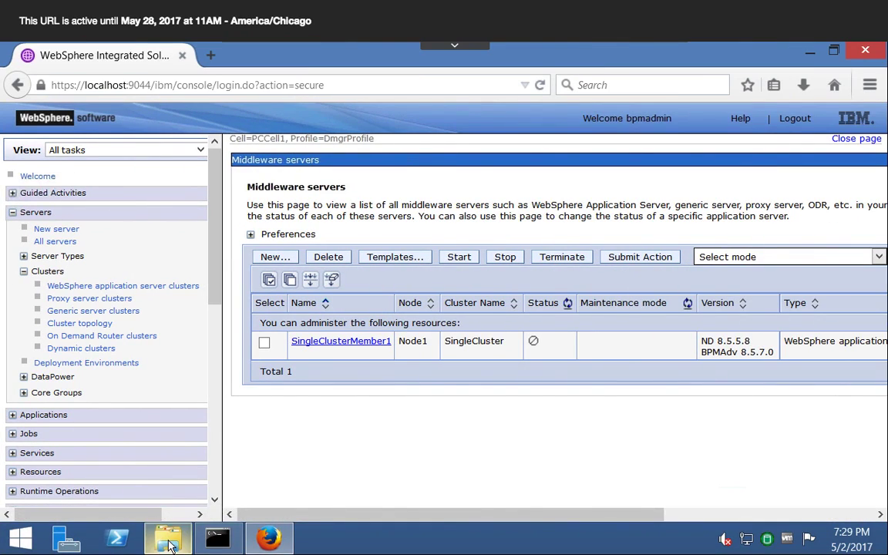
- Switch to File Explorer, open C:\IBM\BPM\v8.5\profiles\Node1Profile\bin and select startNode.bat
left_click(168, 542)
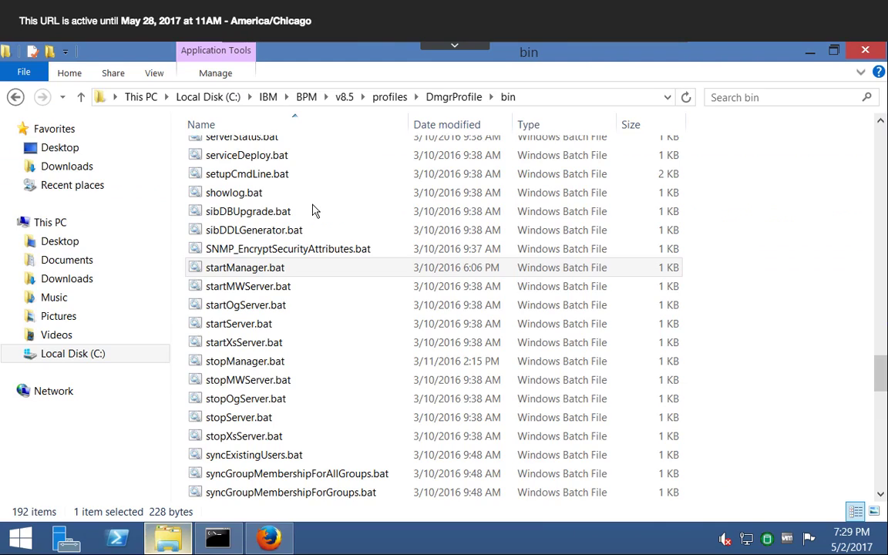
left_click(392, 99)
double_click(247, 171)
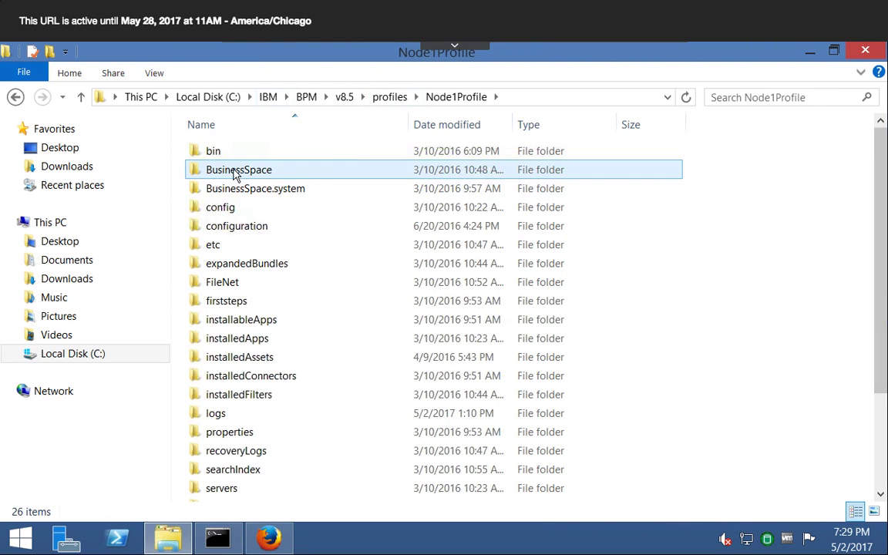
double_click(216, 152)
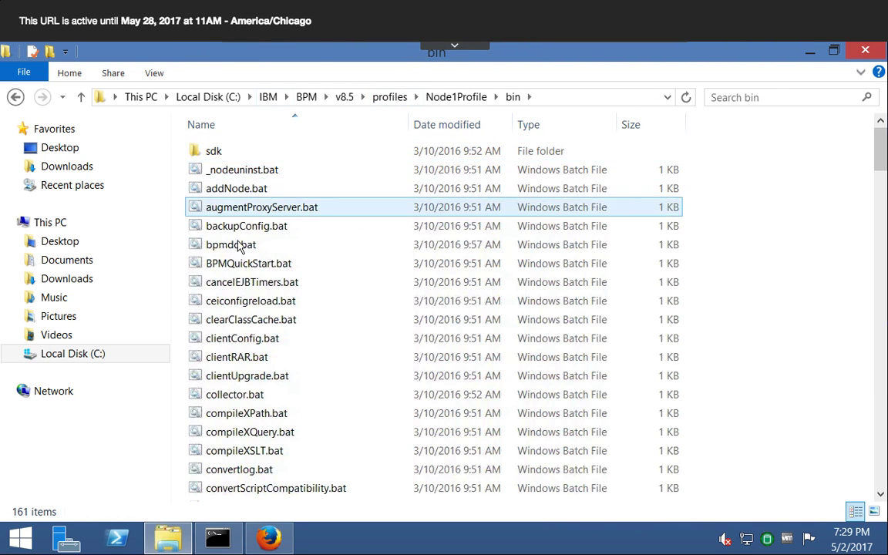
left_click(236, 189)
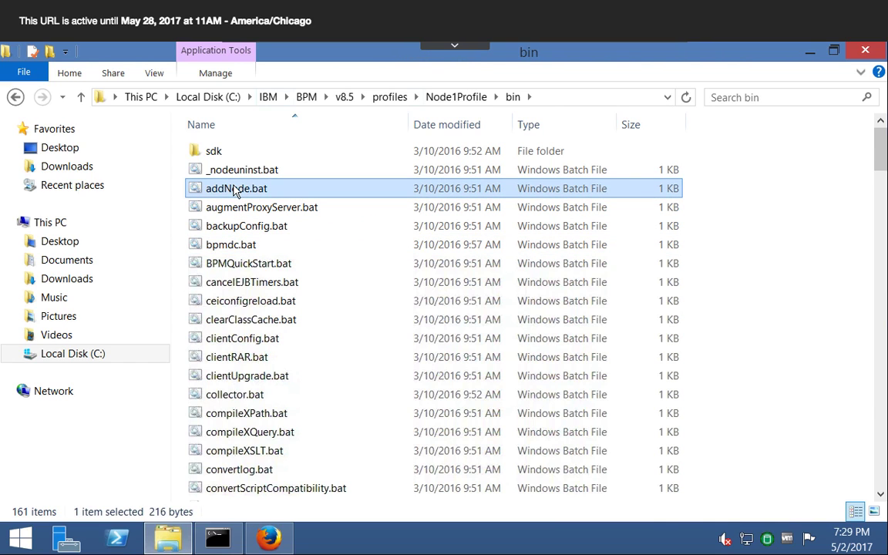
key("s")
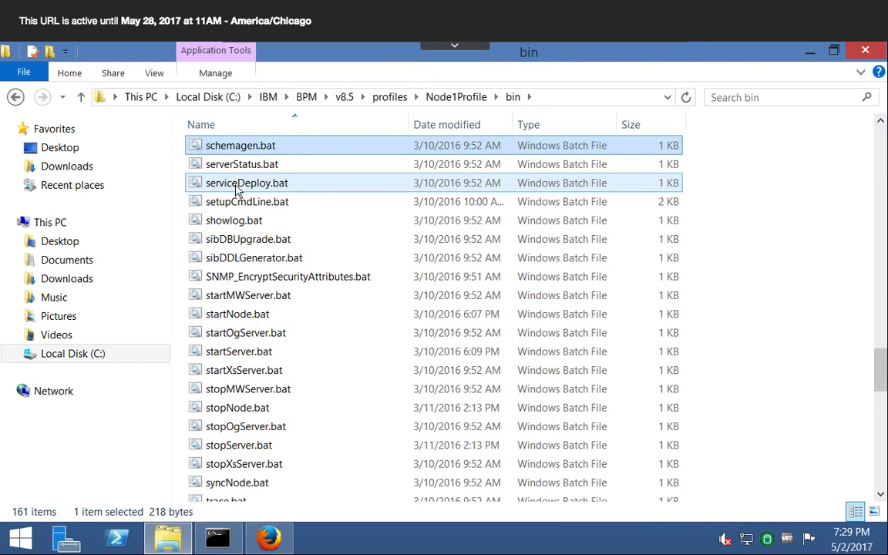
left_click(239, 315)
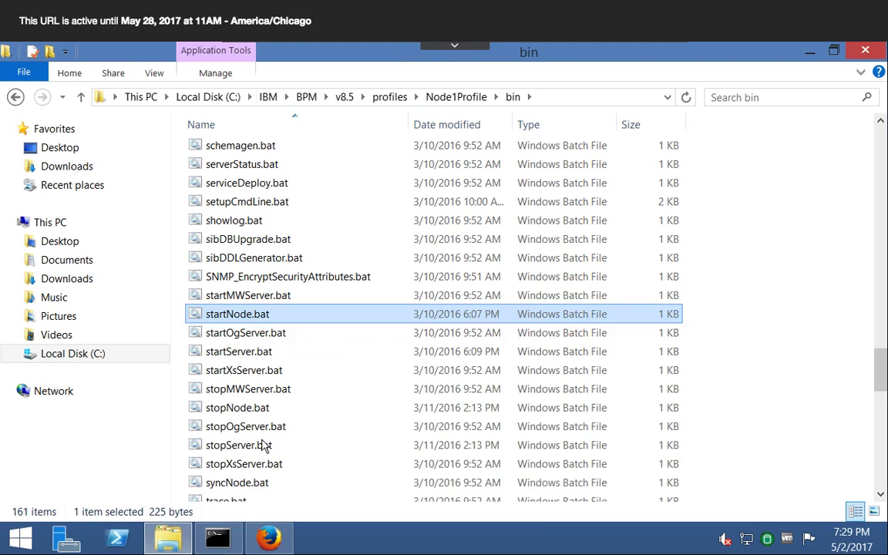
- In the Command Prompt, move up two directory levels to C:\IBM\BPM\v8.5\profiles
left_click(218, 537)
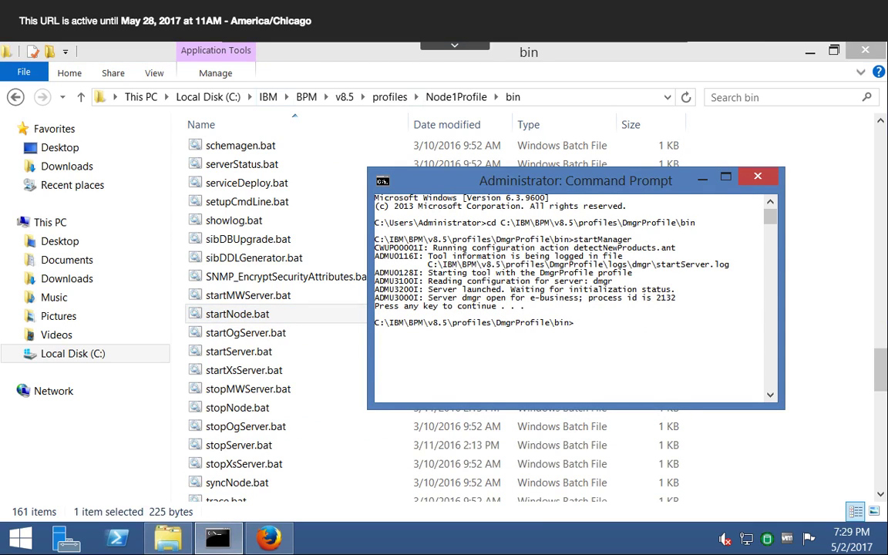
type("cd..")
key("Return")
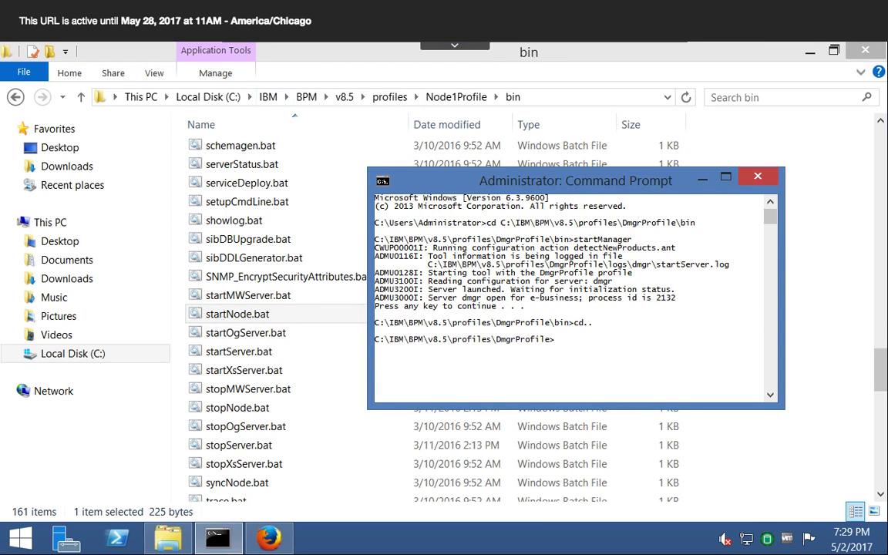
key("Return")
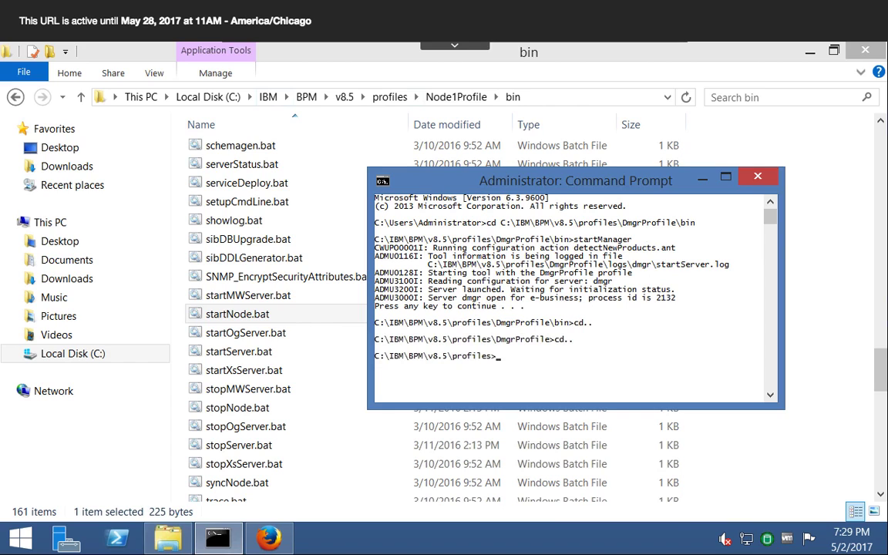
- Copy the Node1Profile bin path from File Explorer and change the Command Prompt directory to C:\IBM\BPM\v8.5\profiles\Node1Profile\bin
type("cd")
left_click(530, 95)
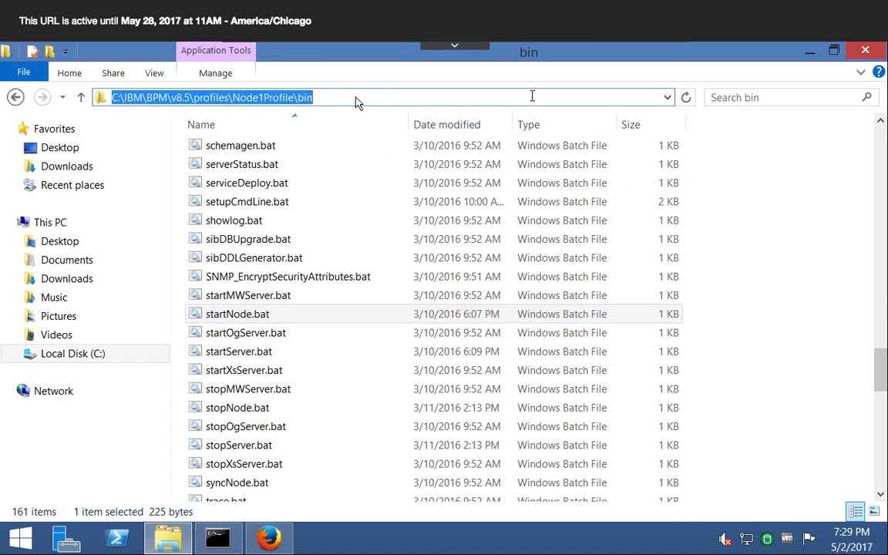
right_click(302, 106)
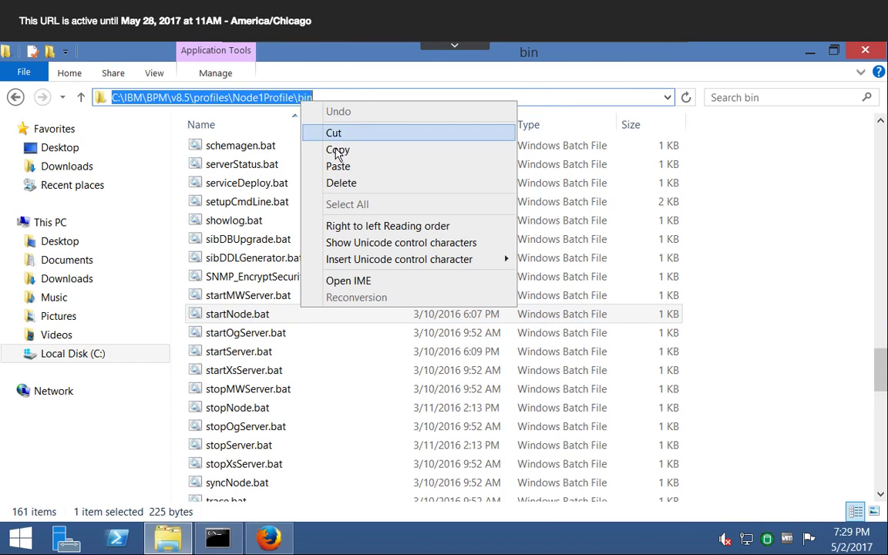
left_click(307, 148)
left_click(219, 539)
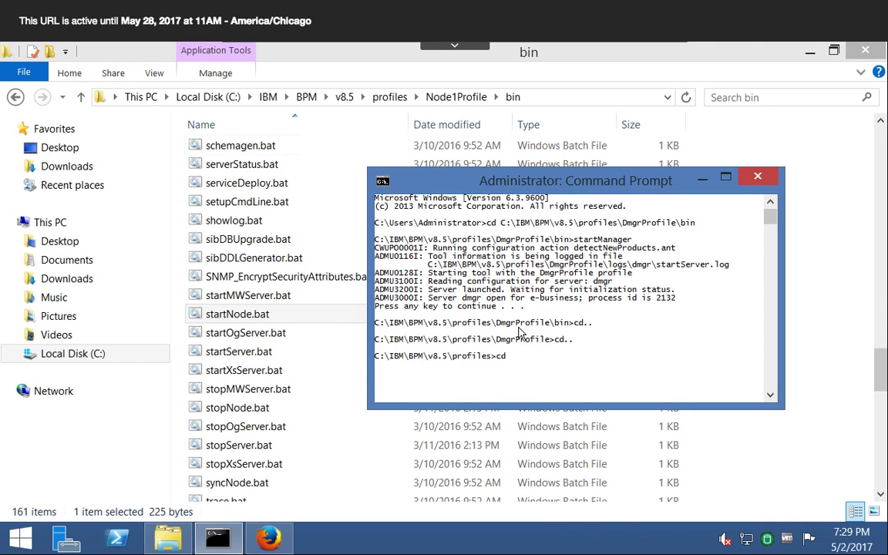
type("cd")
right_click(568, 327)
left_click(574, 368)
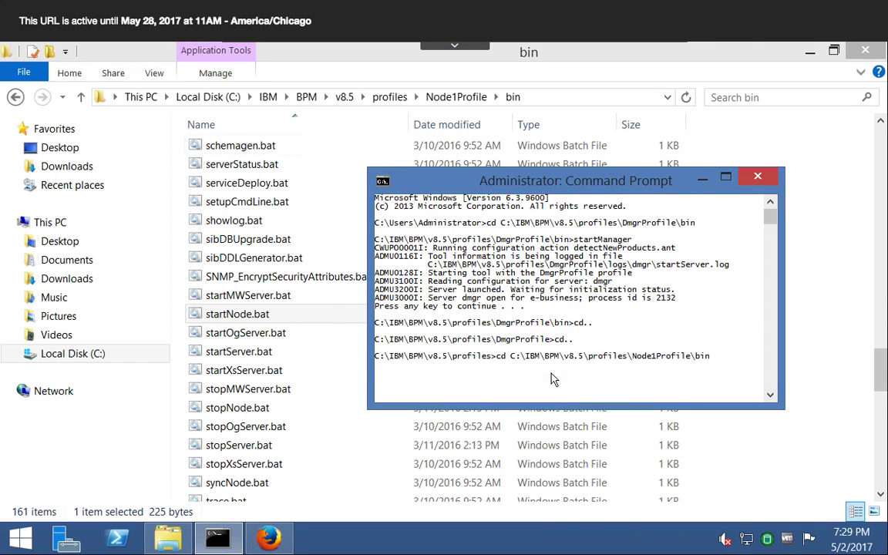
key("Return")
- Start the node agent by running startNode from the Node1Profile bin directory
type("startNo")
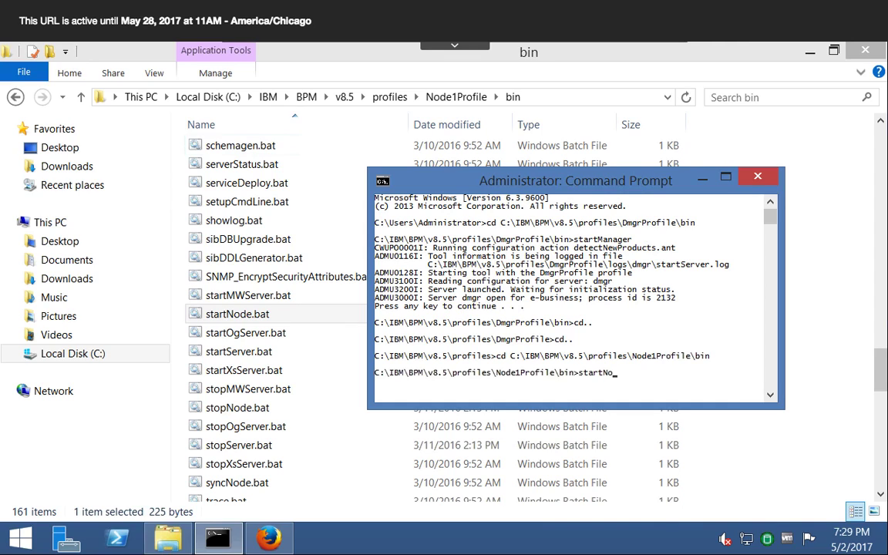
type("de")
key("Return")
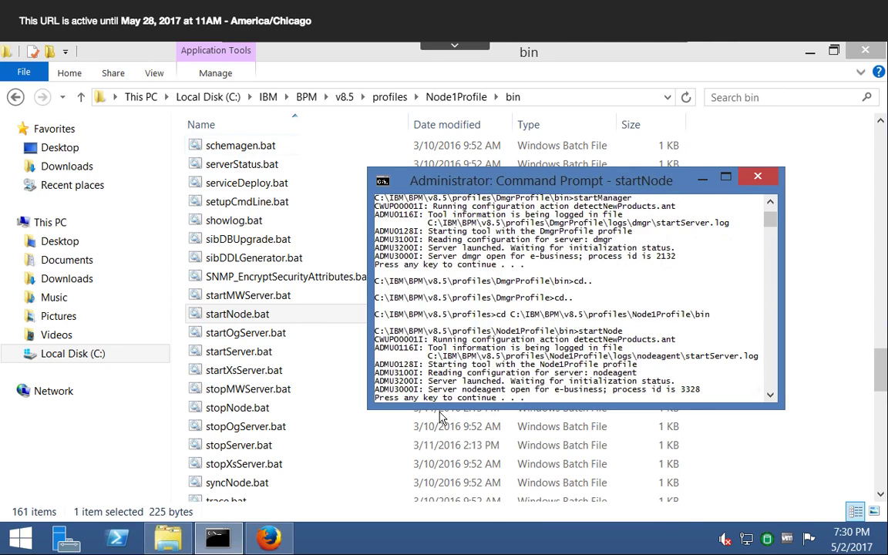
- Switch to the WebSphere console in Firefox and check the status of the node agent and of the cell's nodes
left_click(270, 538)
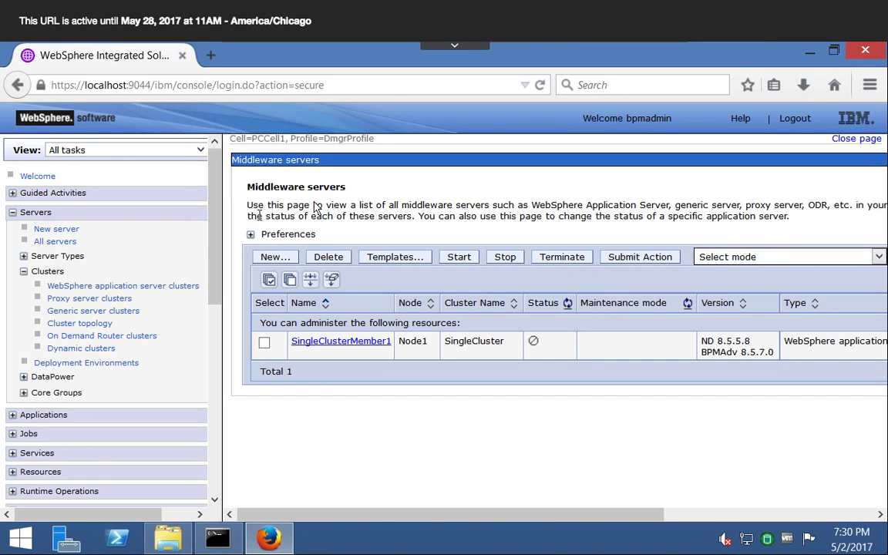
scroll(212, 353, "down", 4)
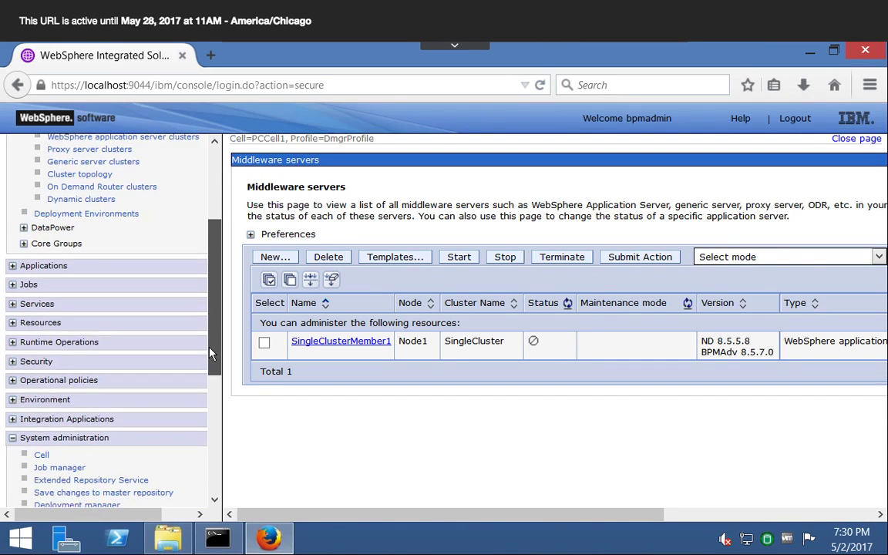
scroll(213, 353, "down", 5)
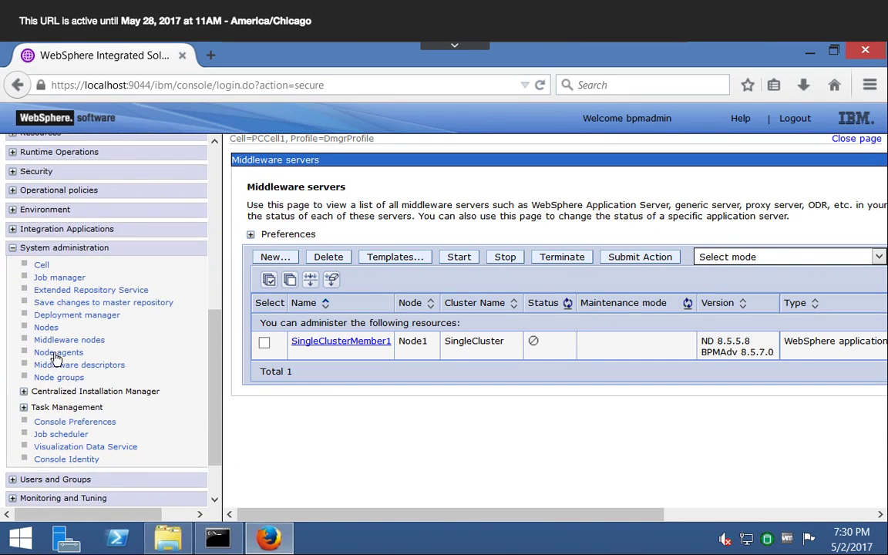
left_click(57, 352)
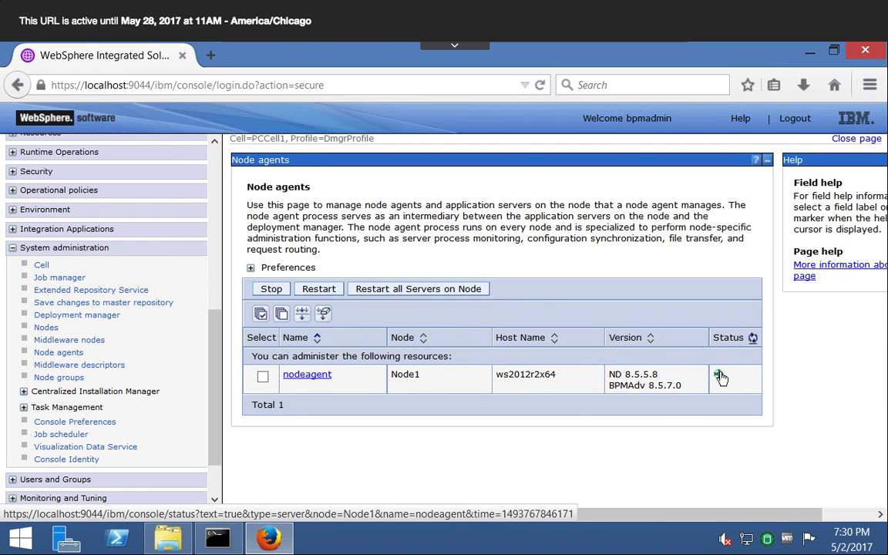
mouse_move(718, 374)
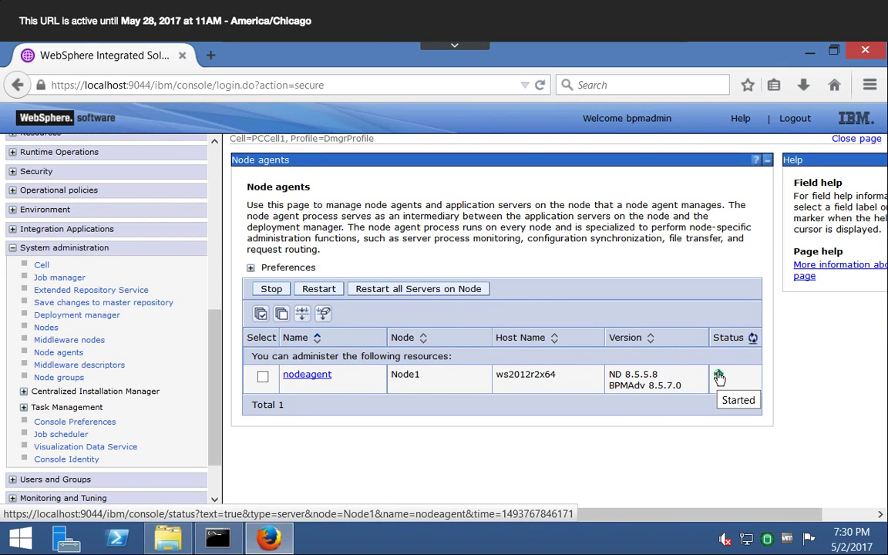
left_click(46, 327)
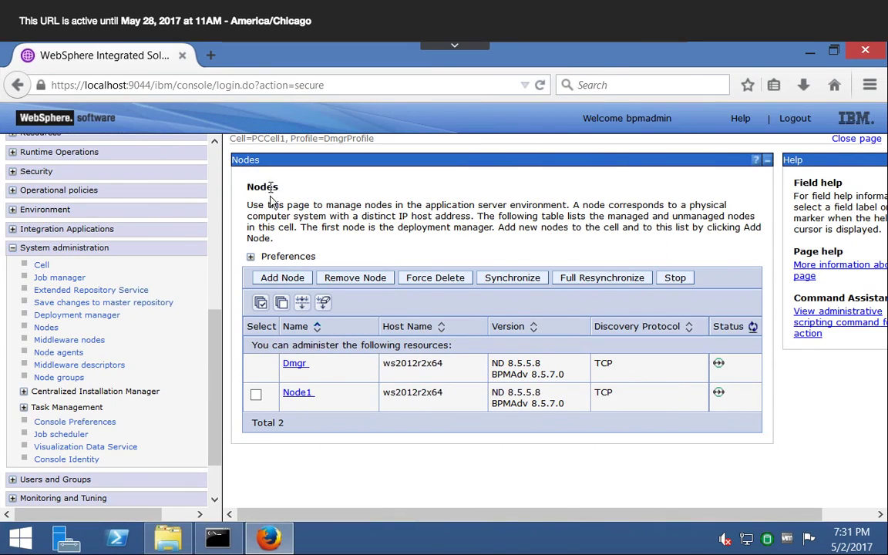
- Recheck the status of all middleware servers and of the WebSphere application server clusters
left_click_drag(216, 324, 224, 188)
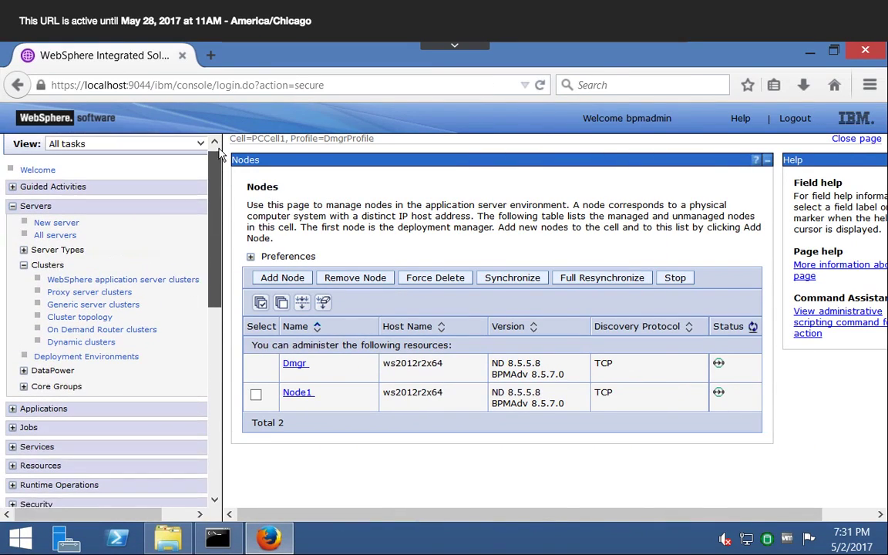
left_click(60, 244)
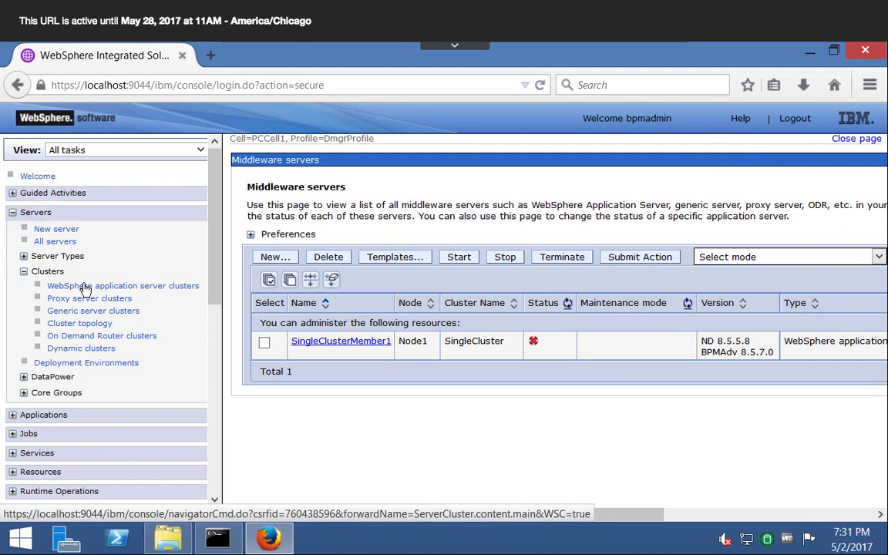
left_click(83, 286)
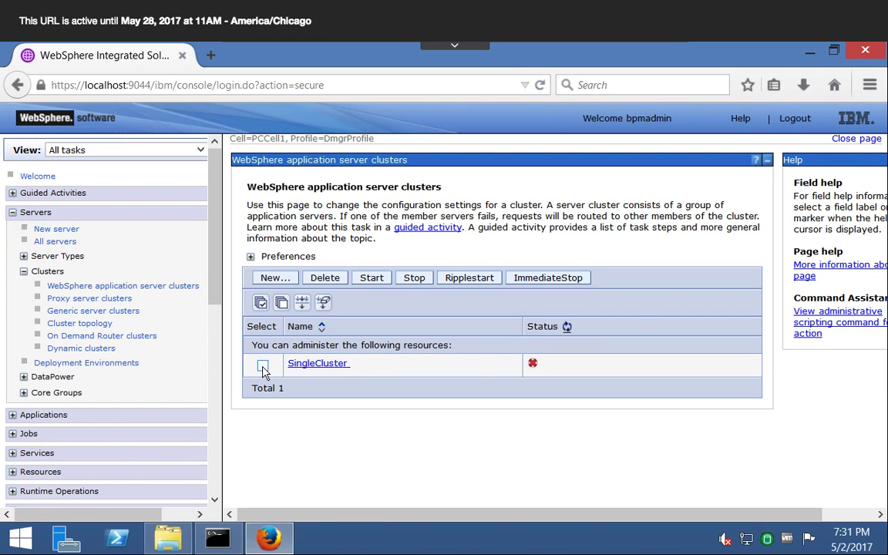
- Open the deployment environments and start the ProcessCenter environment
left_click(101, 365)
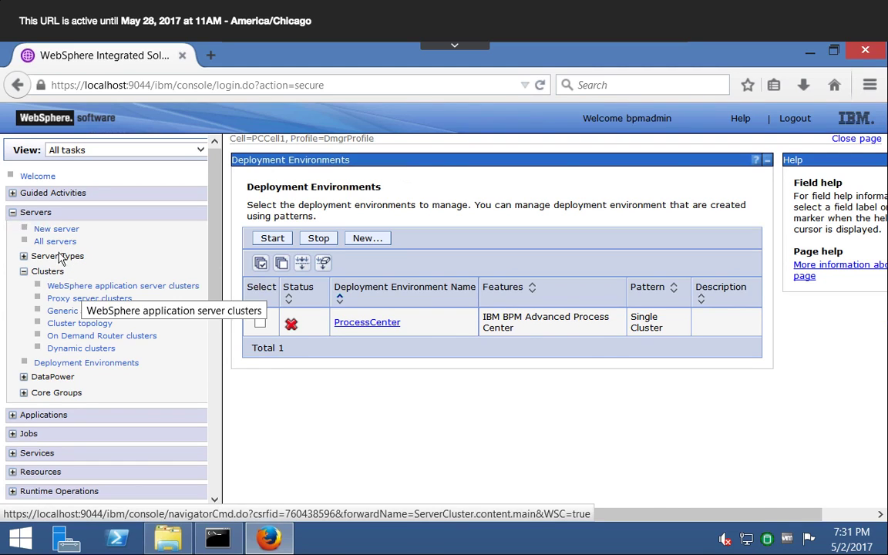
left_click(260, 323)
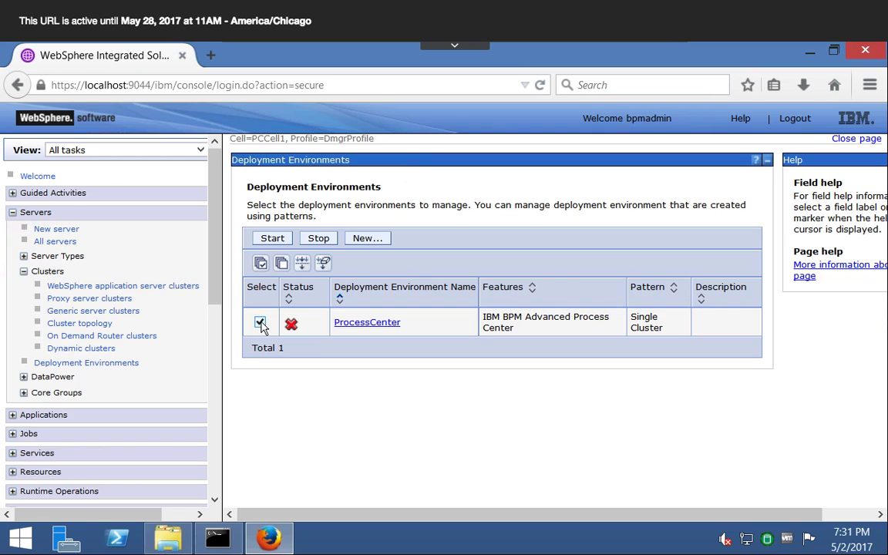
left_click(271, 239)
mouse_move(295, 330)
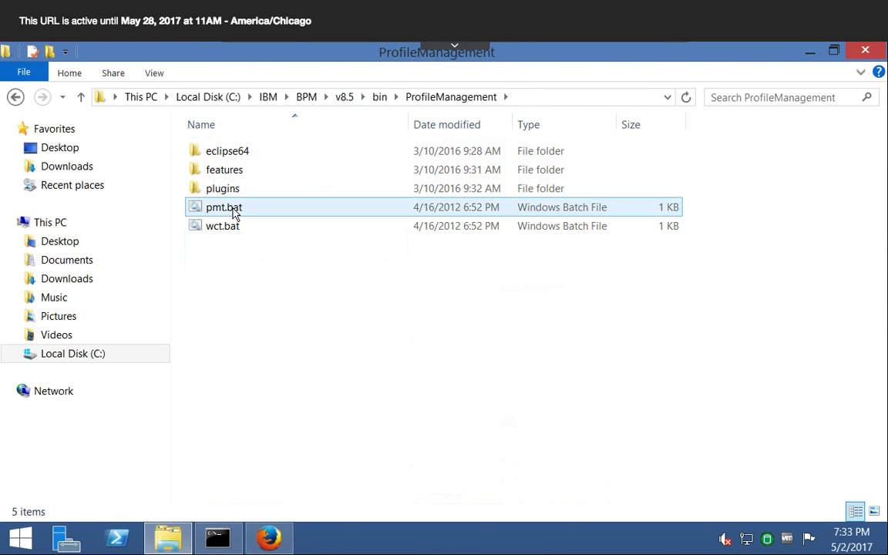
- Look inside the WCT folder of the v8.5 bin directory and its features subfolder, and return to bin
left_click(379, 99)
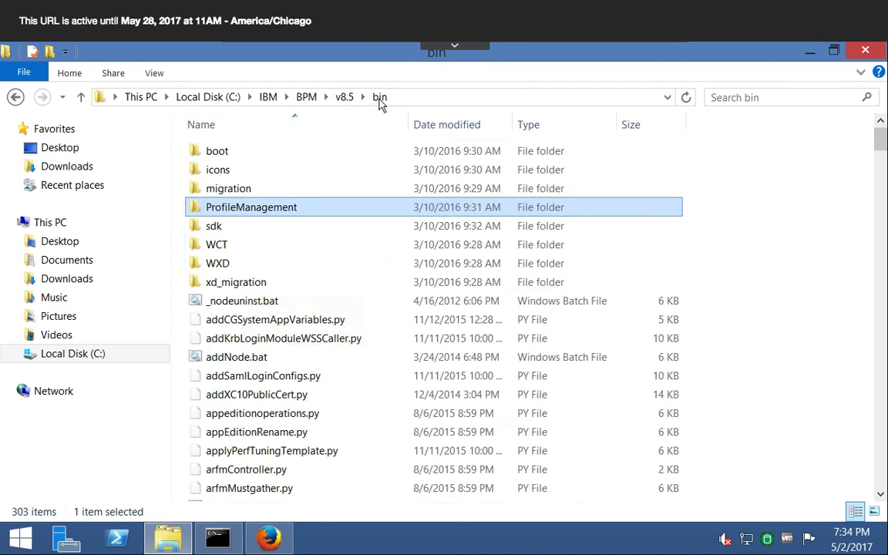
double_click(216, 246)
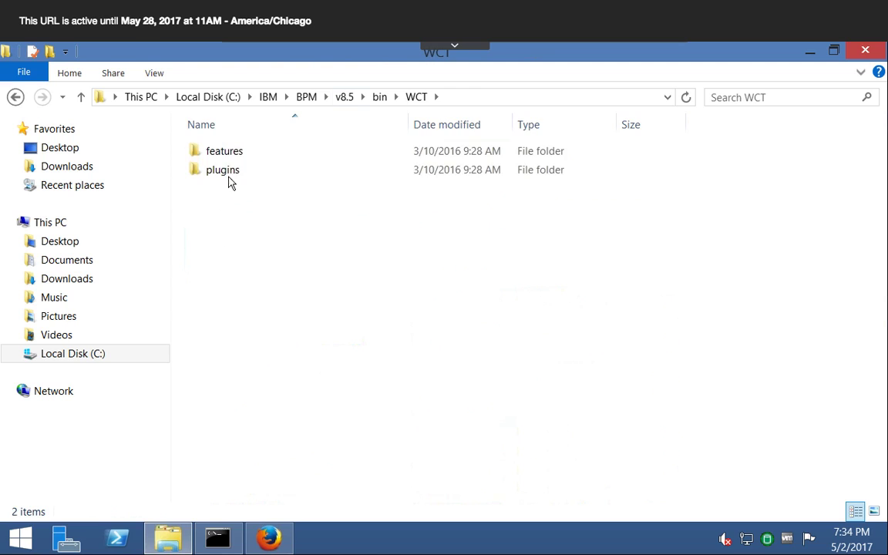
double_click(231, 155)
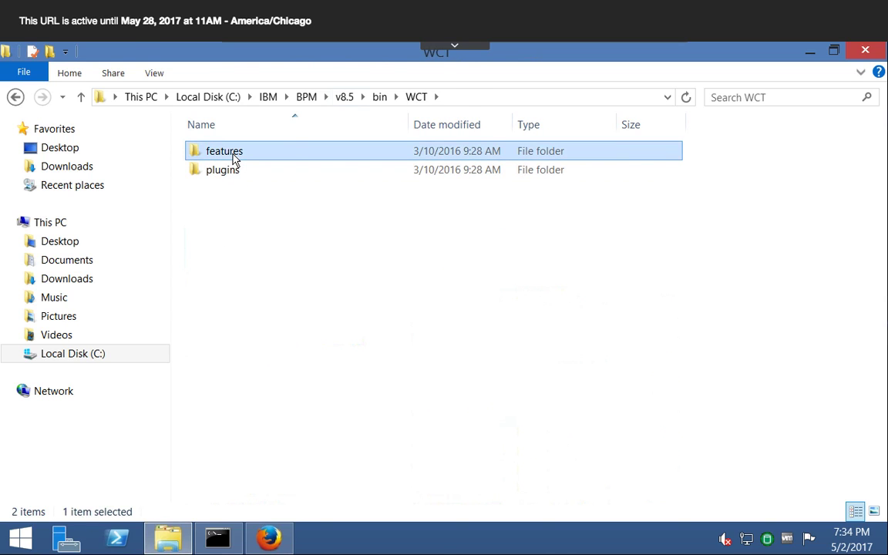
left_click(378, 98)
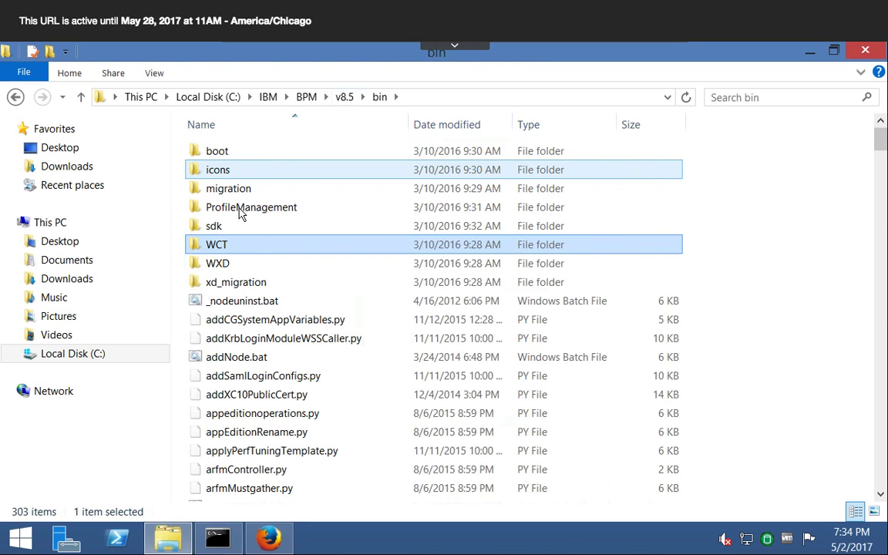
- Search the scripts in the v8.5 bin directory for the files whose names begin with "plu"
scroll(266, 323, "down", 1)
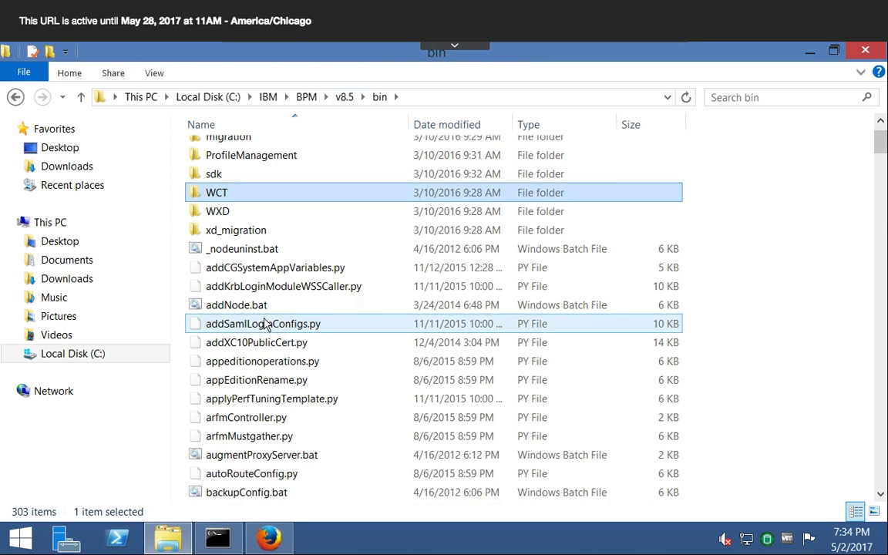
scroll(266, 324, "down", 8)
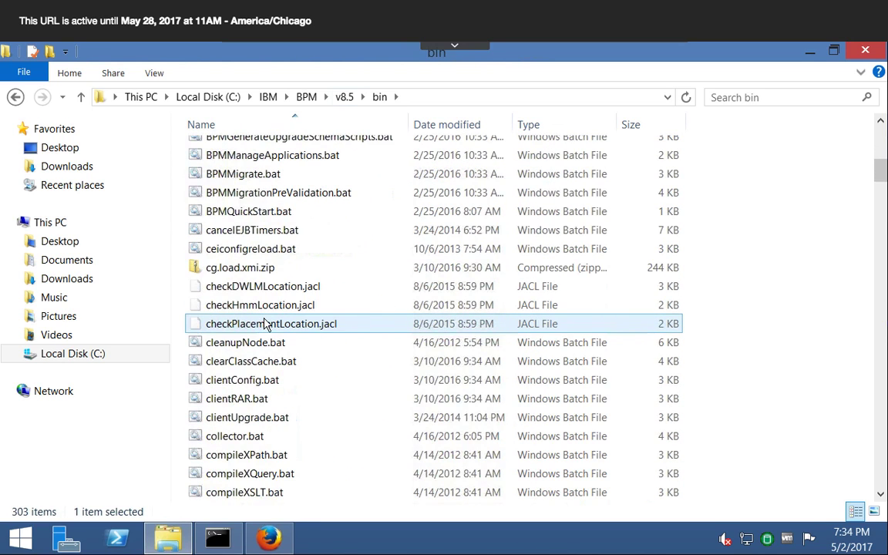
scroll(266, 324, "down", 20)
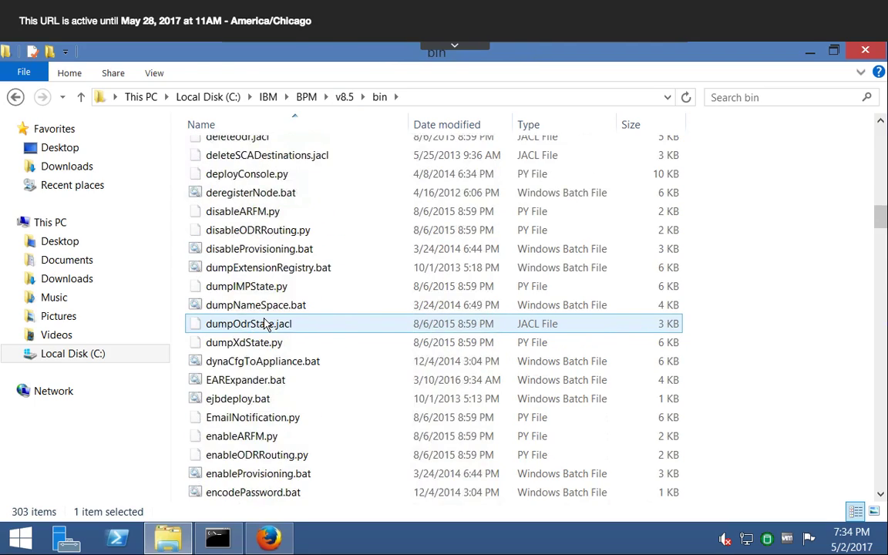
scroll(266, 324, "down", 15)
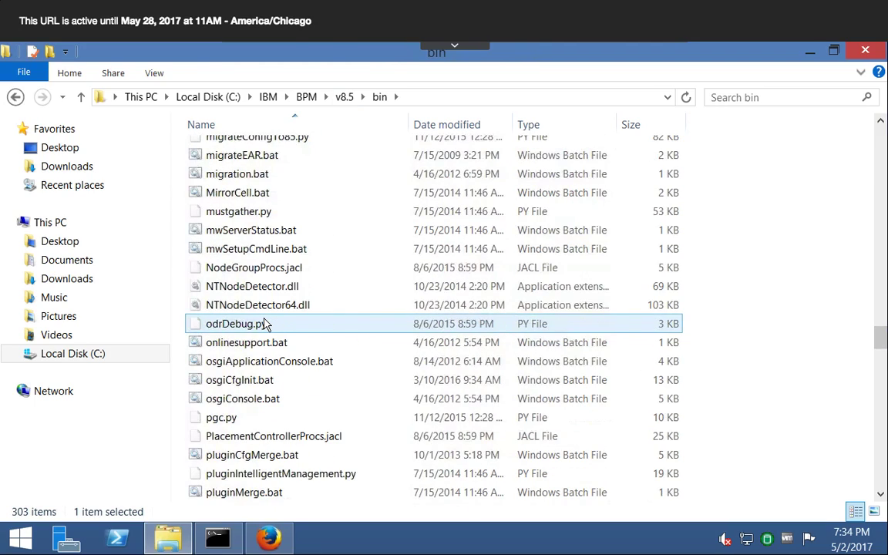
scroll(266, 324, "down", 8)
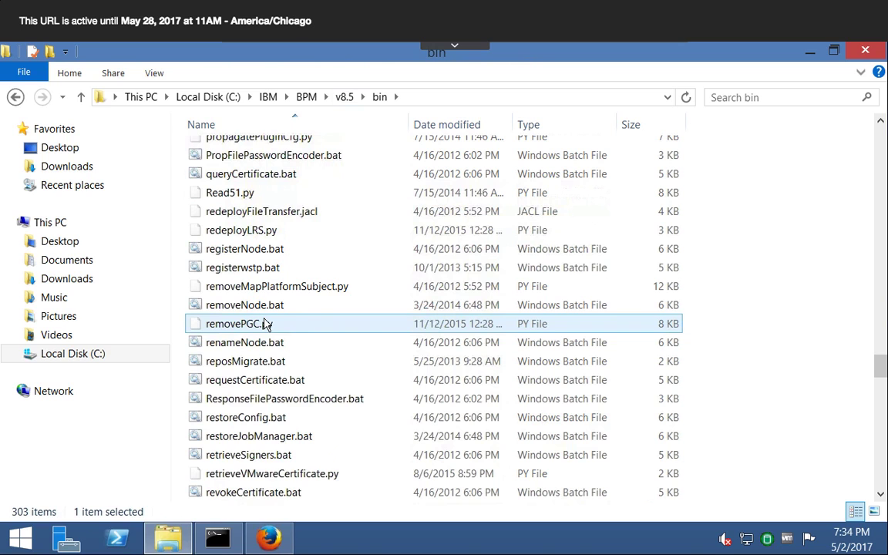
scroll(265, 323, "up", 2)
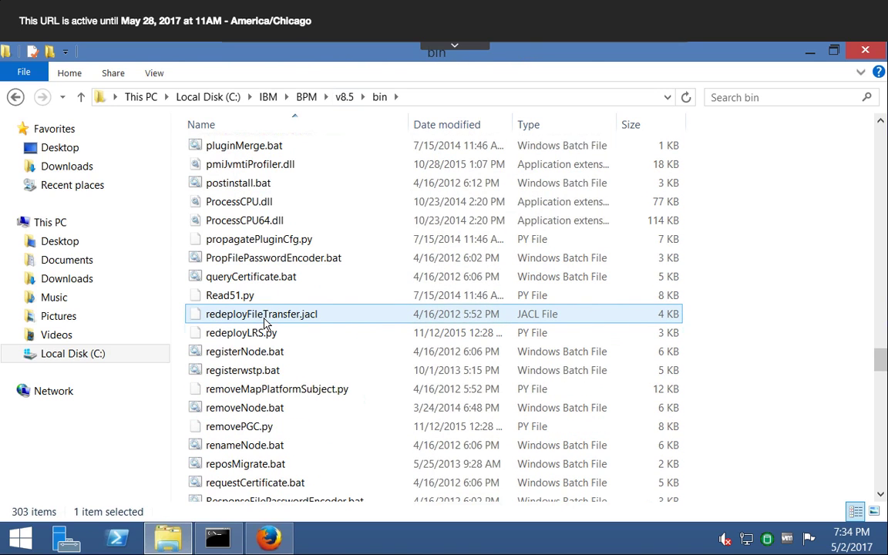
scroll(264, 323, "up", 1)
scroll(254, 325, "down", 3)
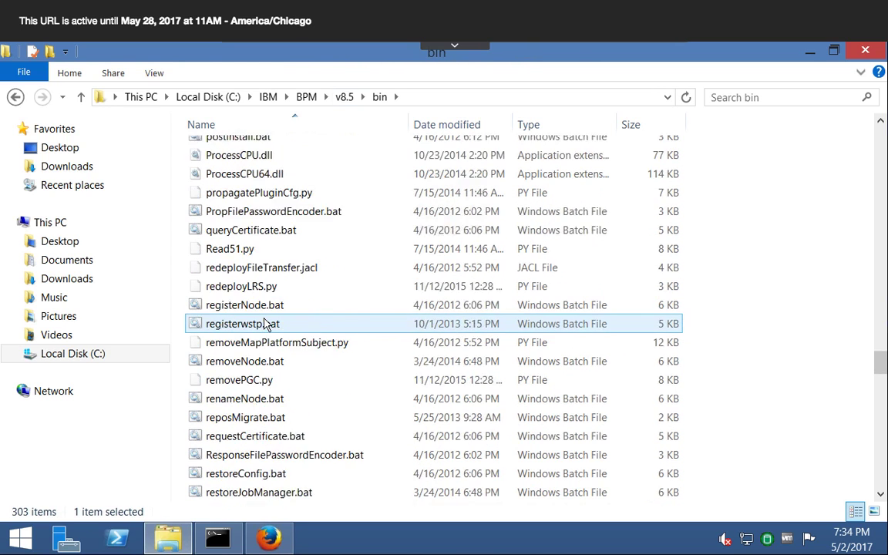
left_click(229, 327)
key("p")
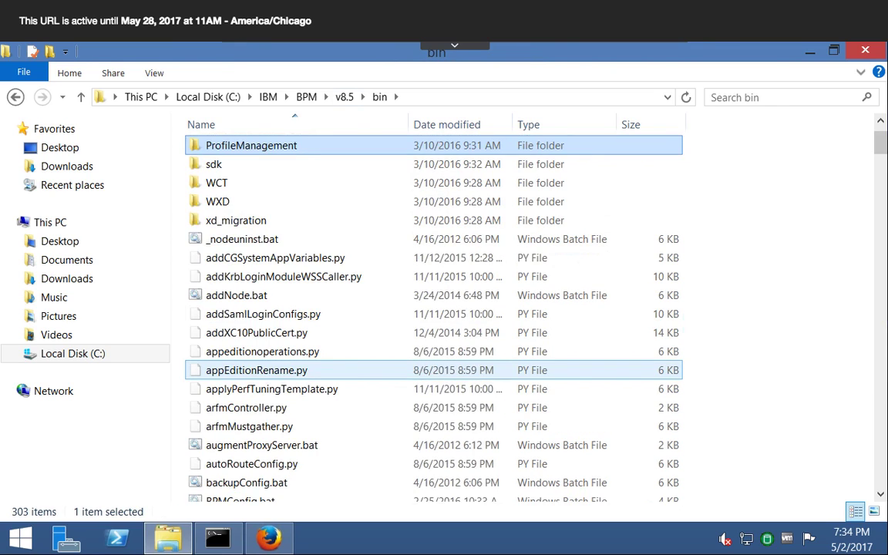
key("l")
key("u")
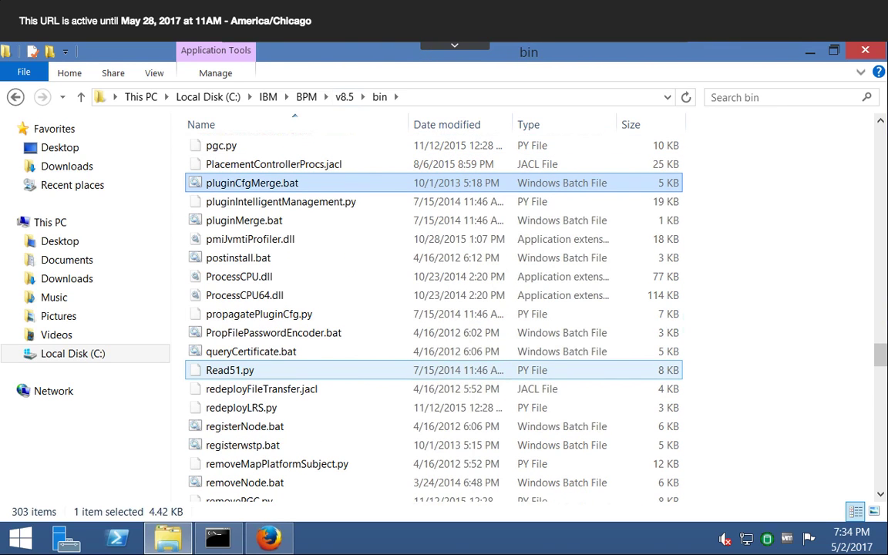
key("Down")
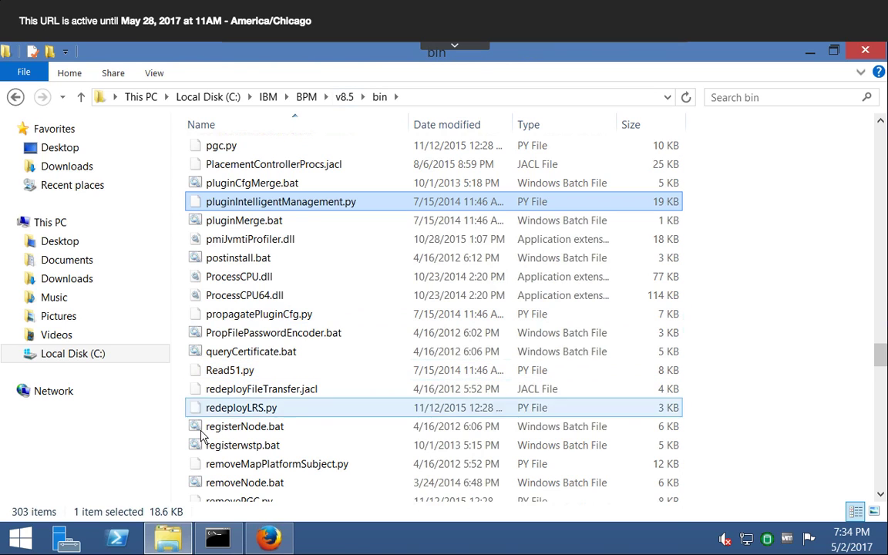
- Switch to the WebSphere console in Firefox and check the status of the ProcessCenter environment, the application server clusters and all middleware servers
left_click(269, 540)
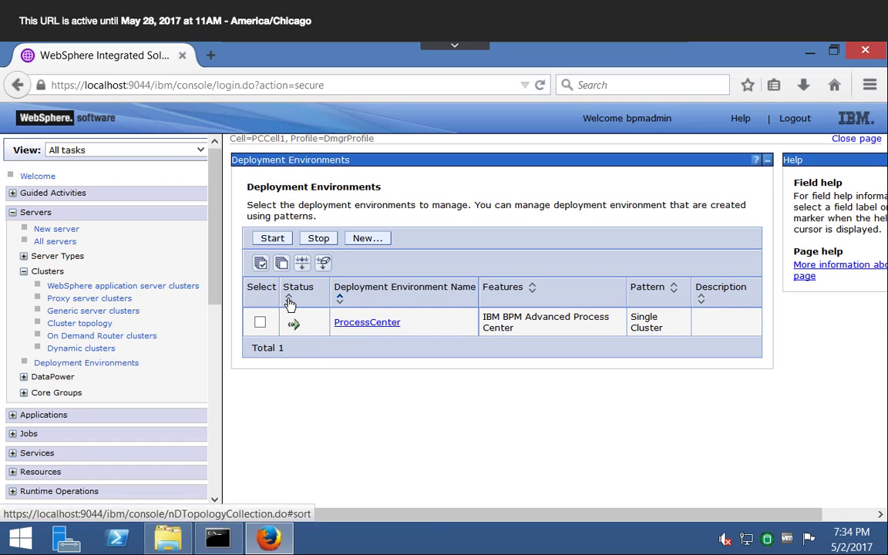
left_click(289, 300)
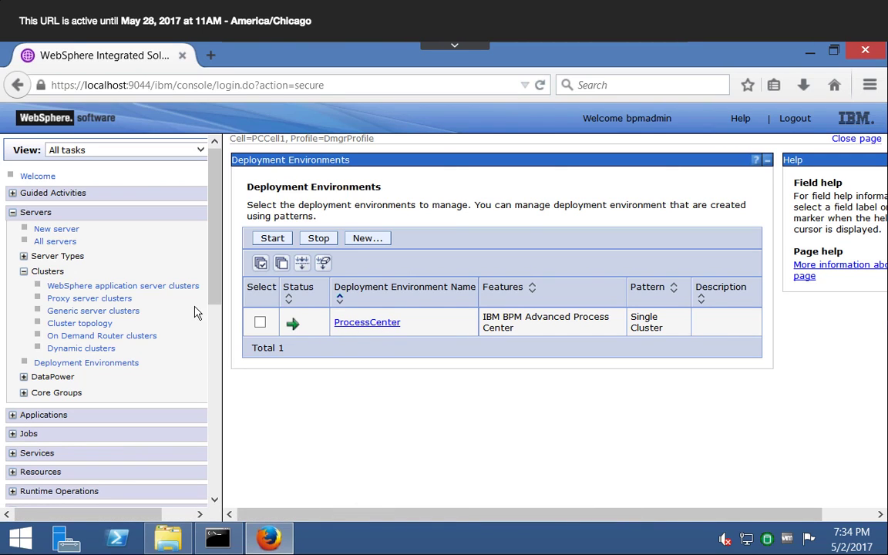
left_click(139, 285)
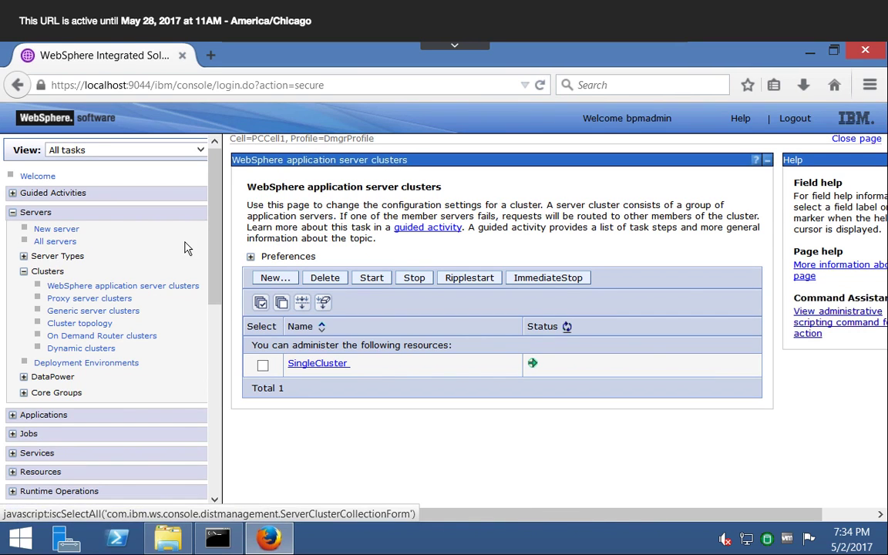
left_click(58, 241)
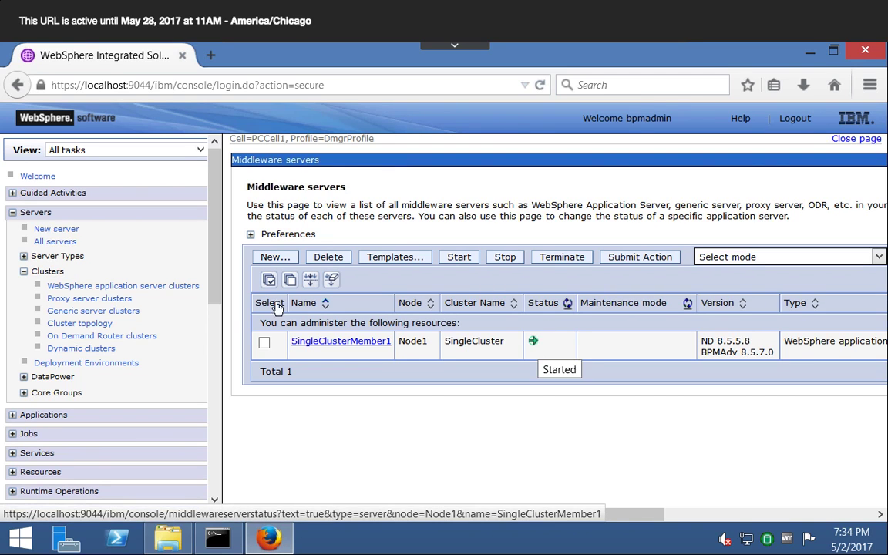
- View the deployment manager's configuration and check the status of the cell's nodes and node agent
scroll(219, 389, "down", 3)
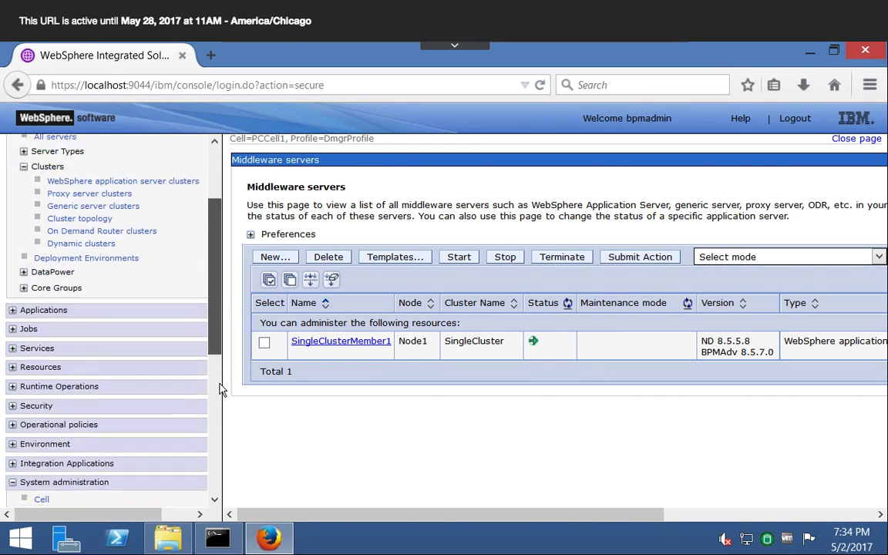
scroll(219, 389, "down", 5)
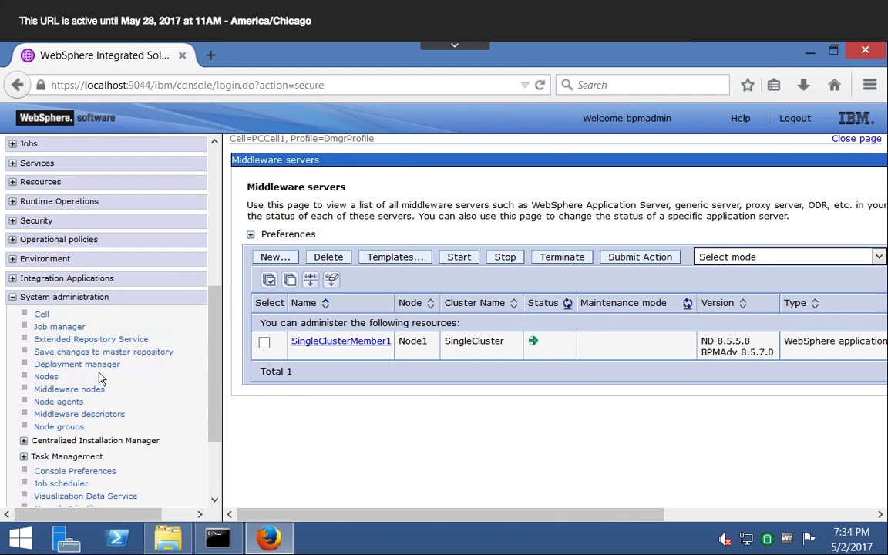
left_click(99, 364)
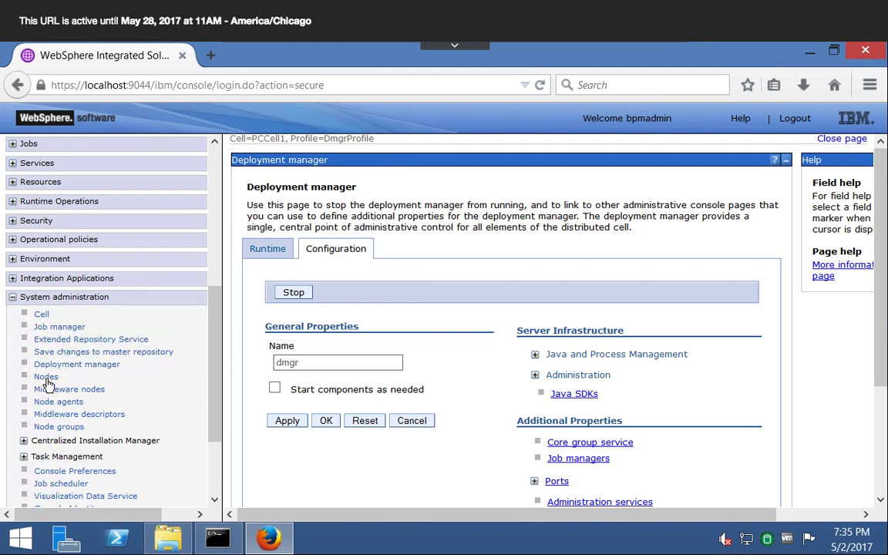
left_click(46, 378)
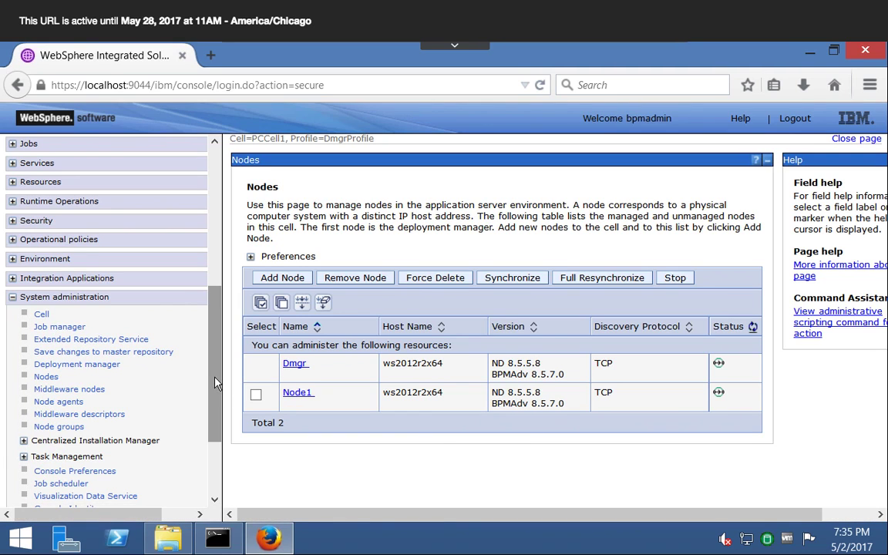
left_click_drag(217, 383, 216, 414)
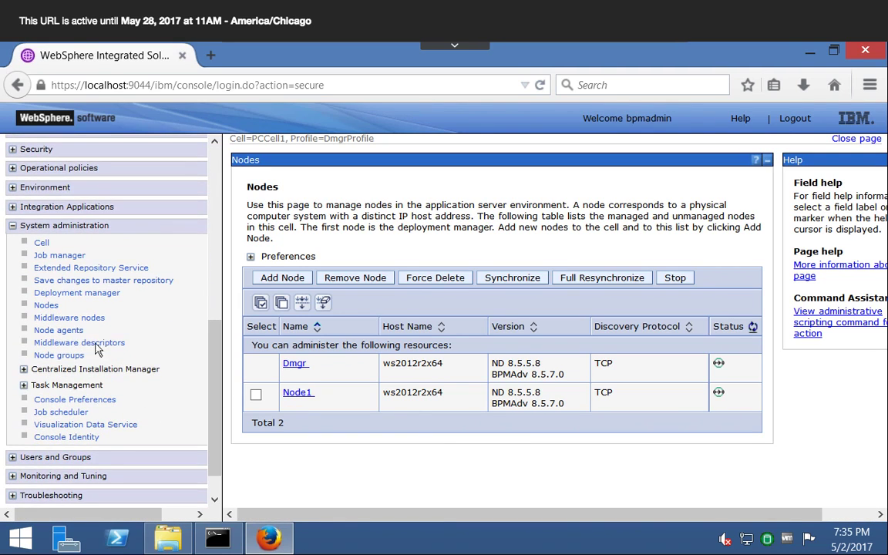
left_click(63, 329)
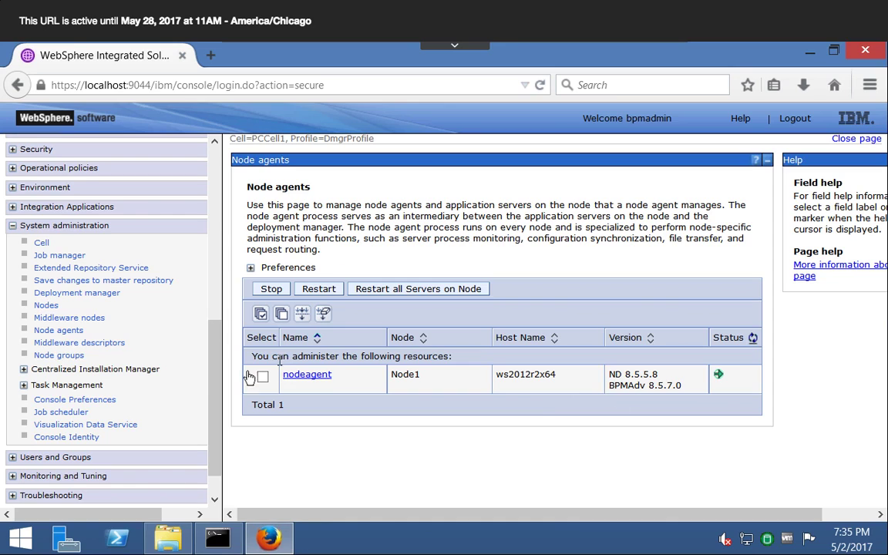
- Recheck the ProcessCenter deployment environment's status, along with that of the nodes and the node agent
scroll(193, 338, "up", 10)
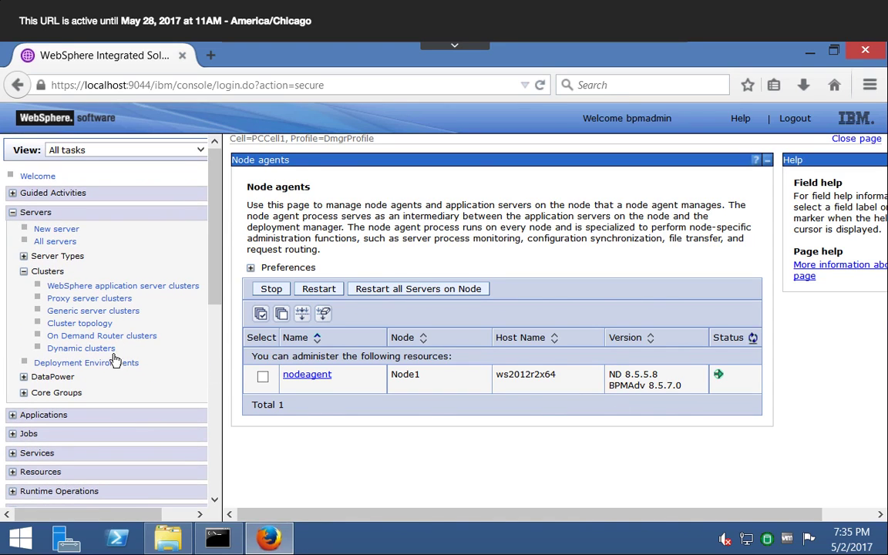
left_click(113, 363)
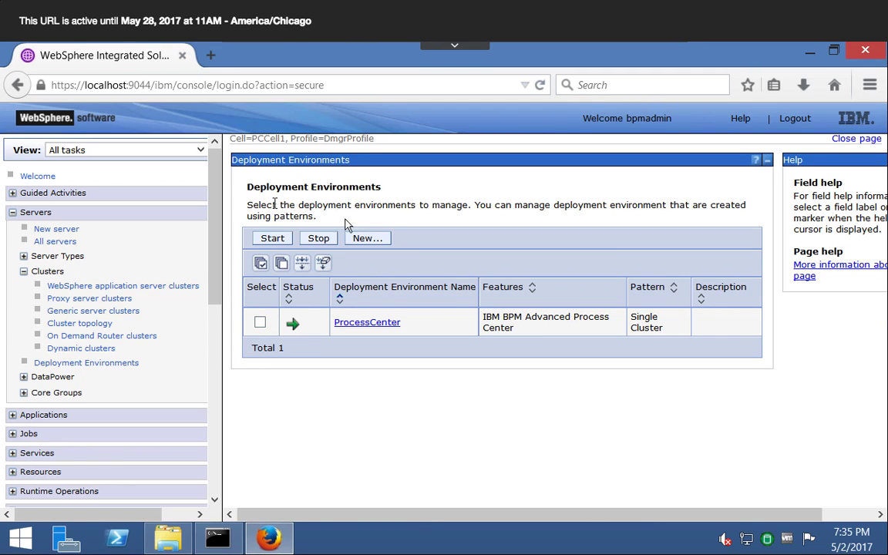
left_click_drag(215, 270, 213, 386)
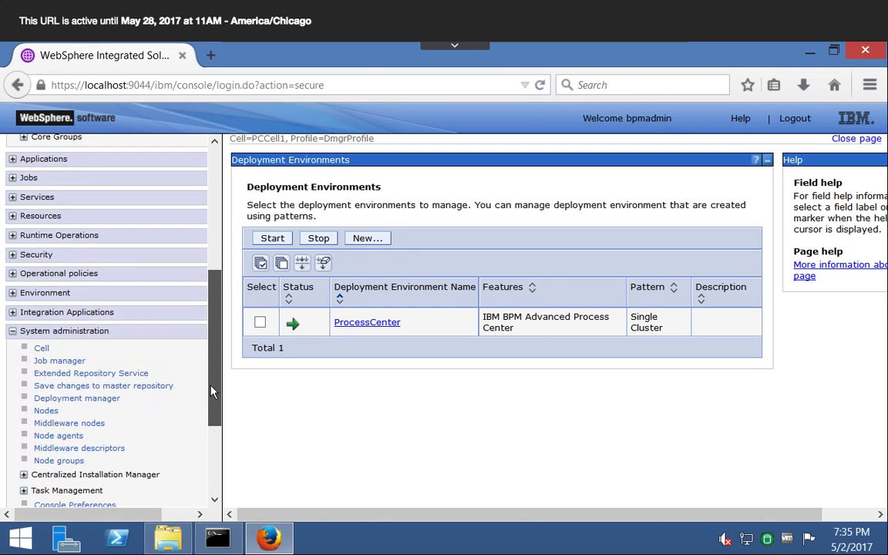
left_click(47, 412)
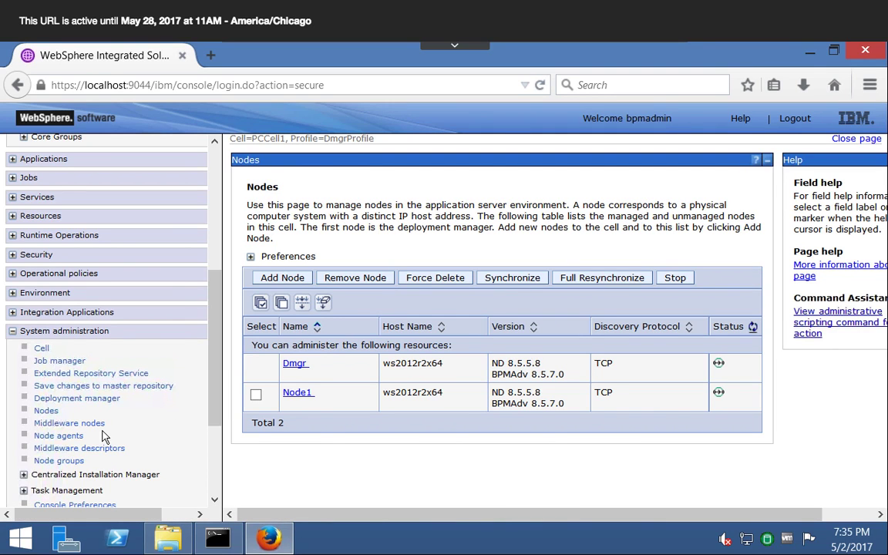
left_click(62, 435)
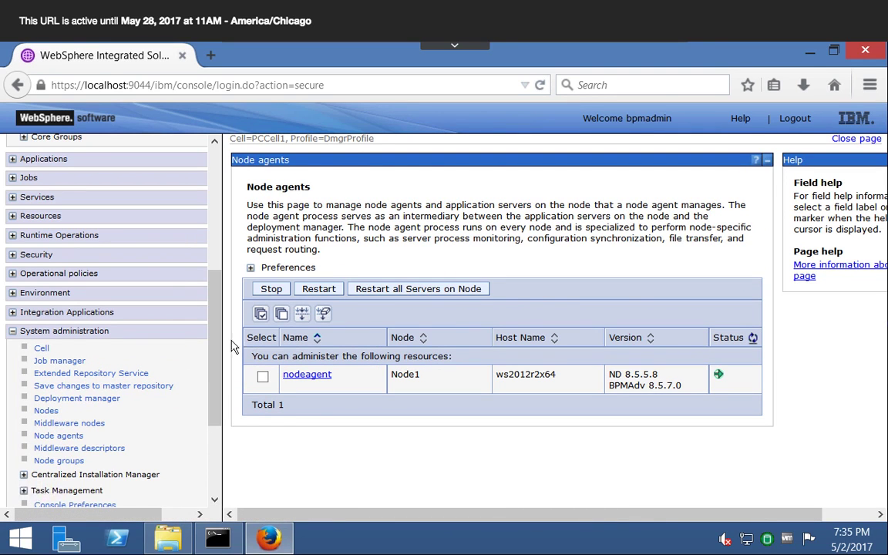
- Reopen the deployment manager's configuration page under system administration
left_click_drag(214, 366, 211, 420)
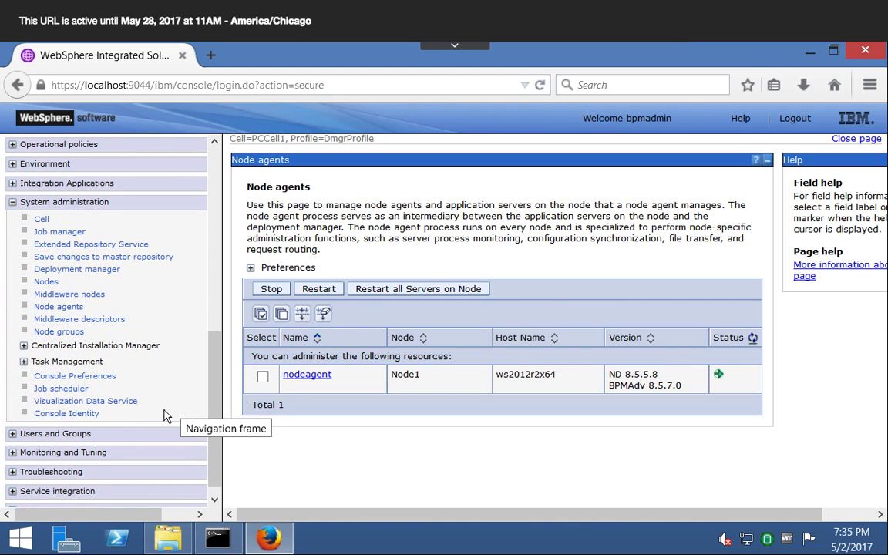
left_click(60, 274)
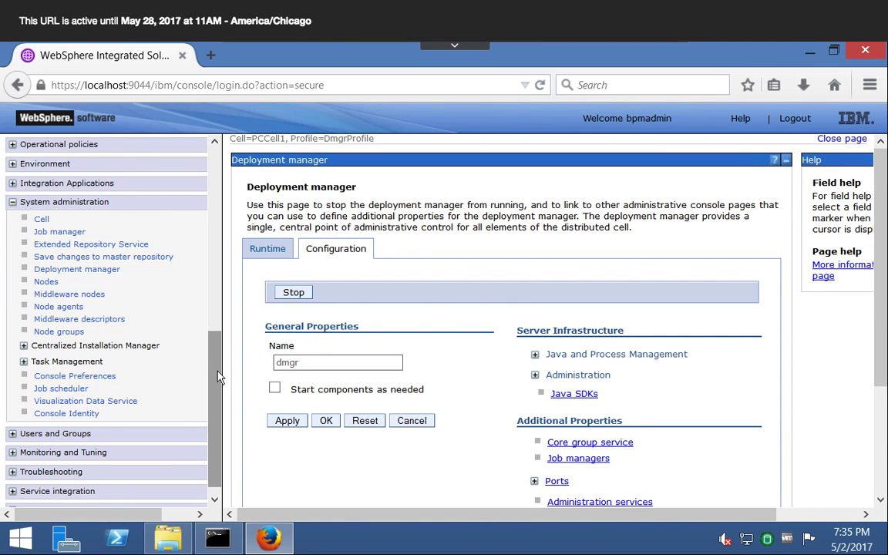
left_click_drag(218, 377, 225, 165)
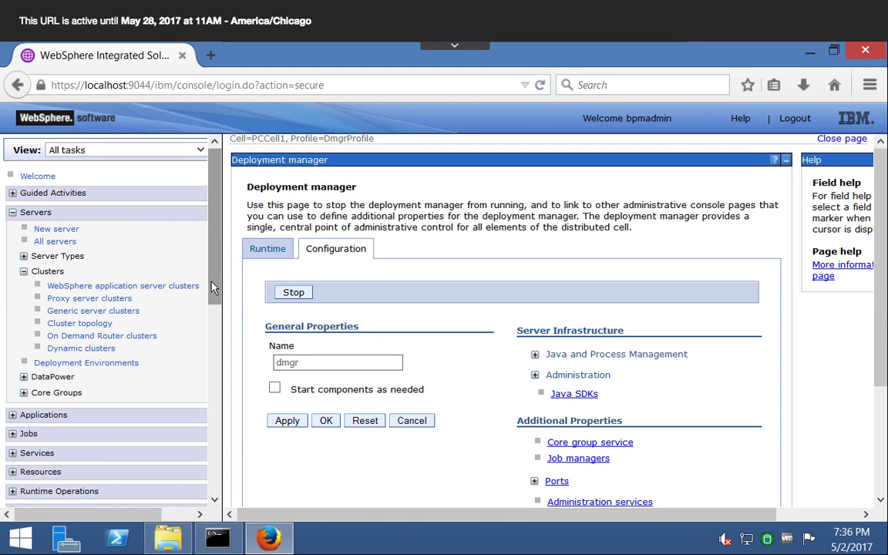
- Review the startManager and startNode output in the Command Prompt and return to the system administration section of the WebSphere console
left_click(217, 538)
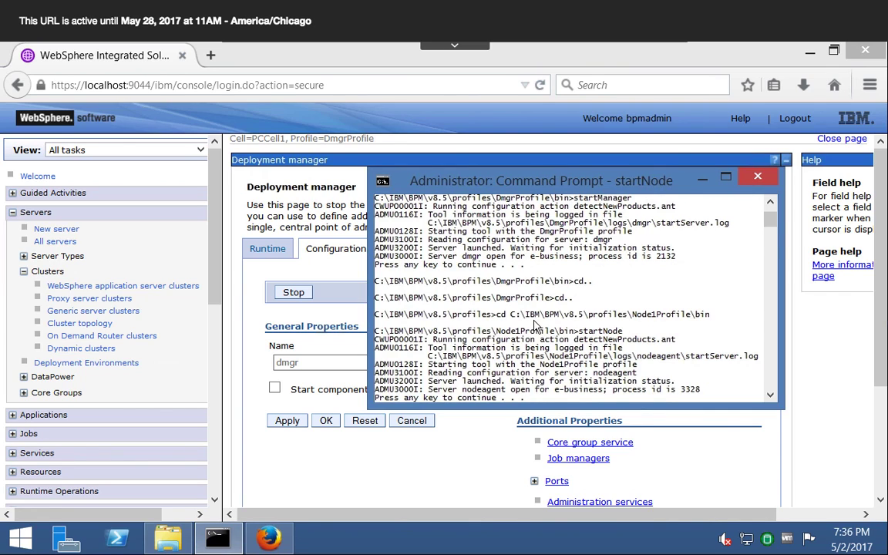
left_click(246, 282)
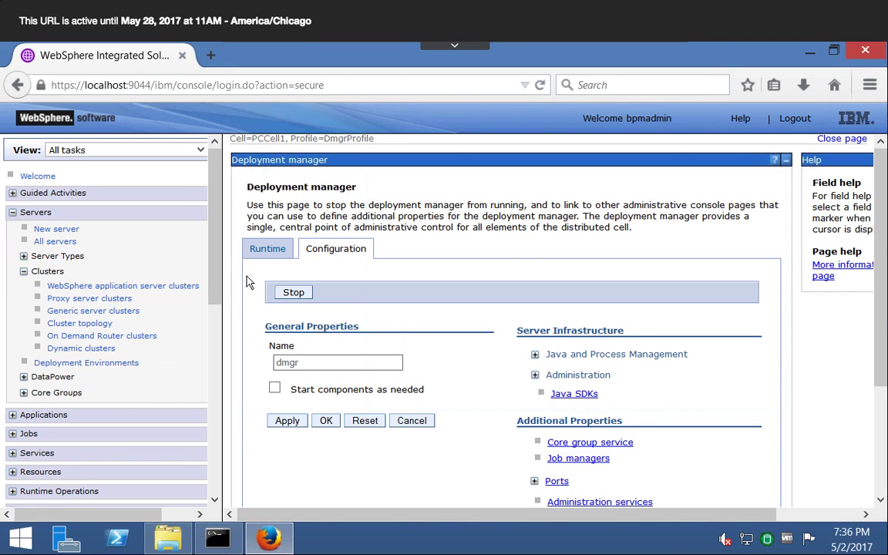
left_click_drag(218, 337, 218, 429)
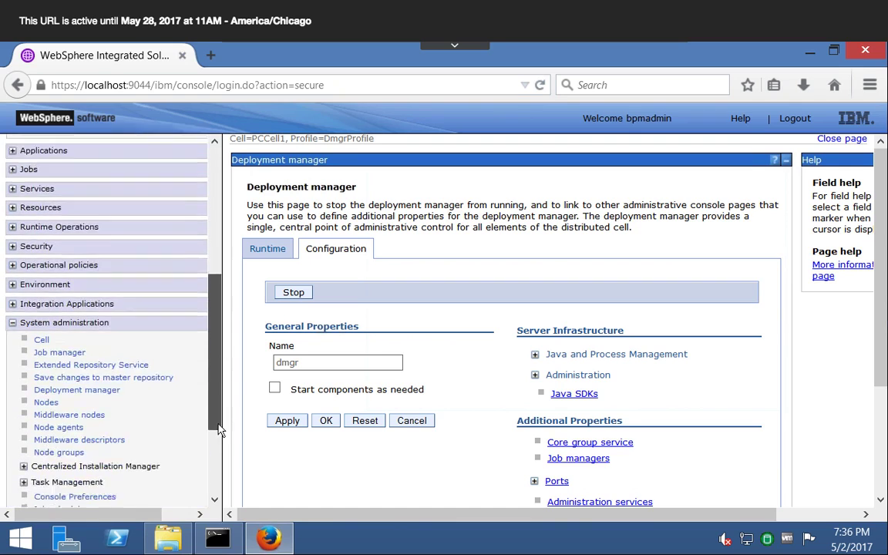
- Search the installed Windows programs for "server"
scroll(218, 429, "down", 1)
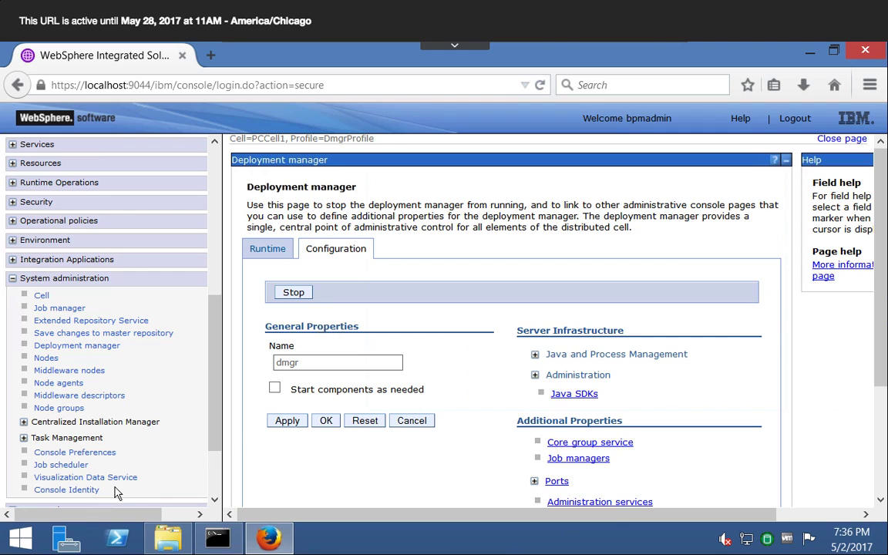
left_click(21, 532)
type("ser")
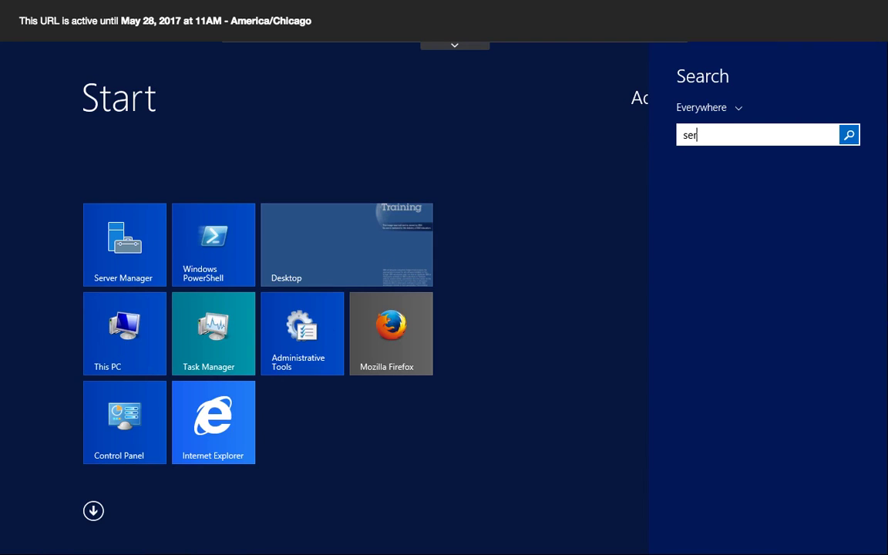
type("ver")
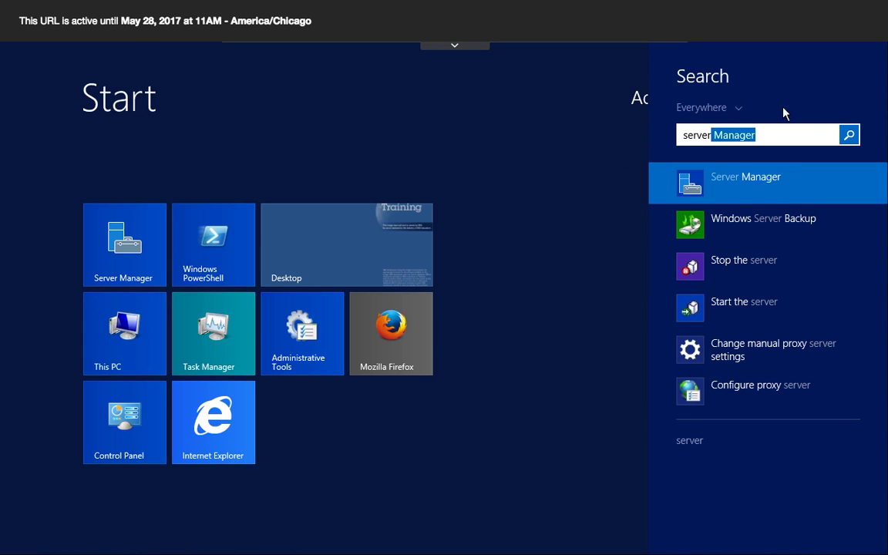
- Replace the program search term with "process" and launch ProcessCenter Quick Start
key("BackSpace")
key("BackSpace")
key("BackSpace")
key("BackSpace")
key("BackSpace")
key("BackSpace")
key("BackSpace")
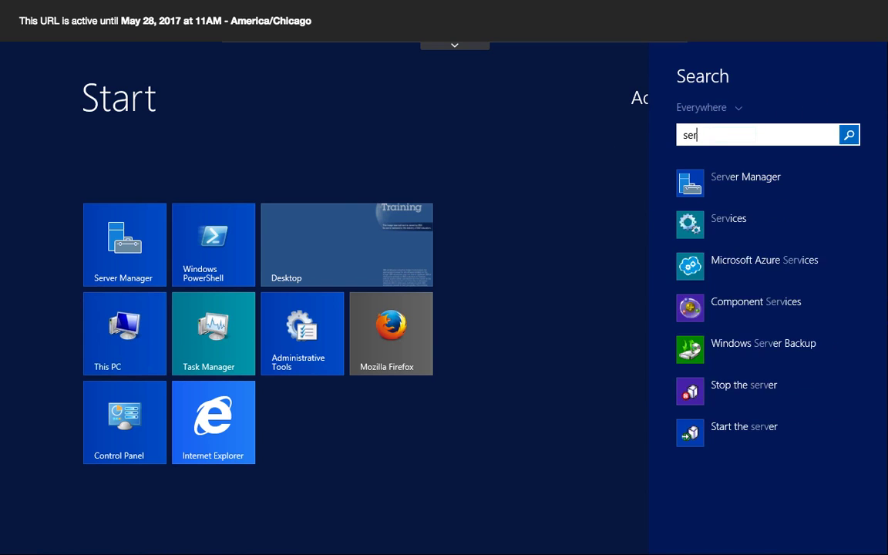
type("process")
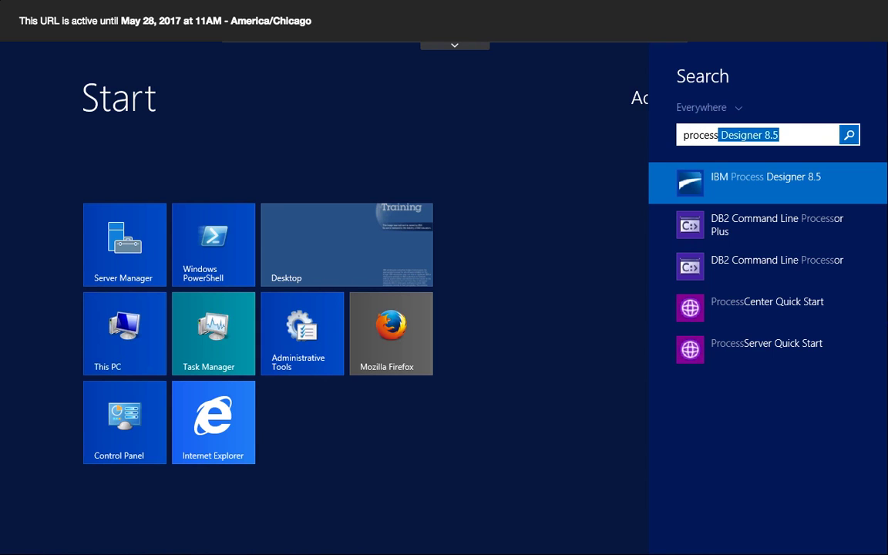
type(" cen")
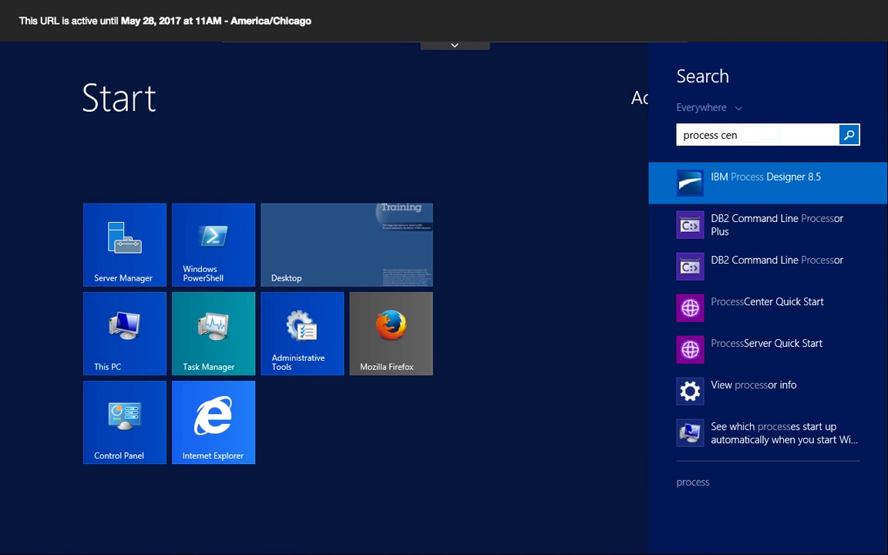
key("BackSpace")
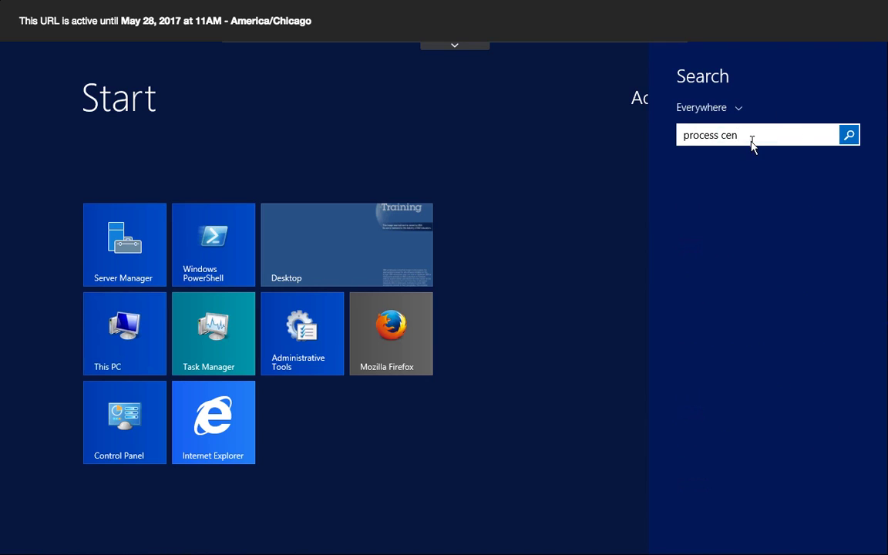
key("BackSpace")
key("BackSpace")
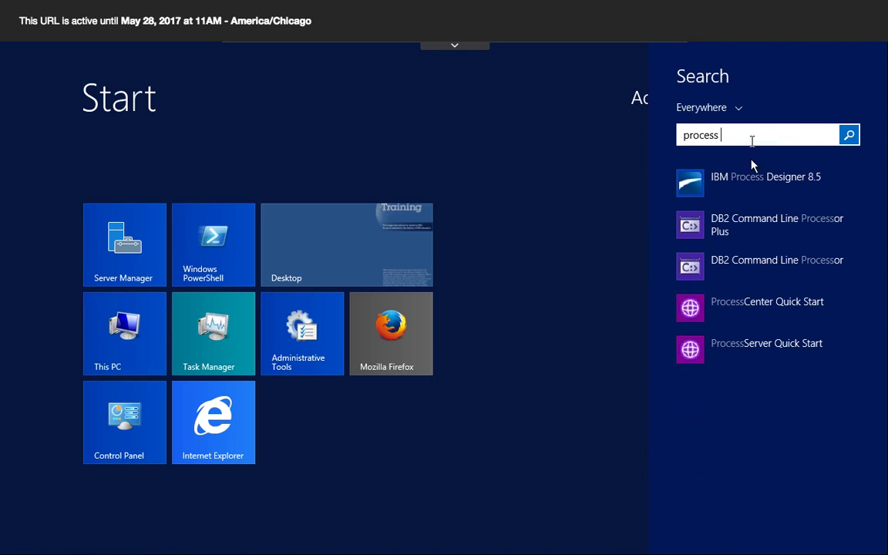
left_click(719, 307)
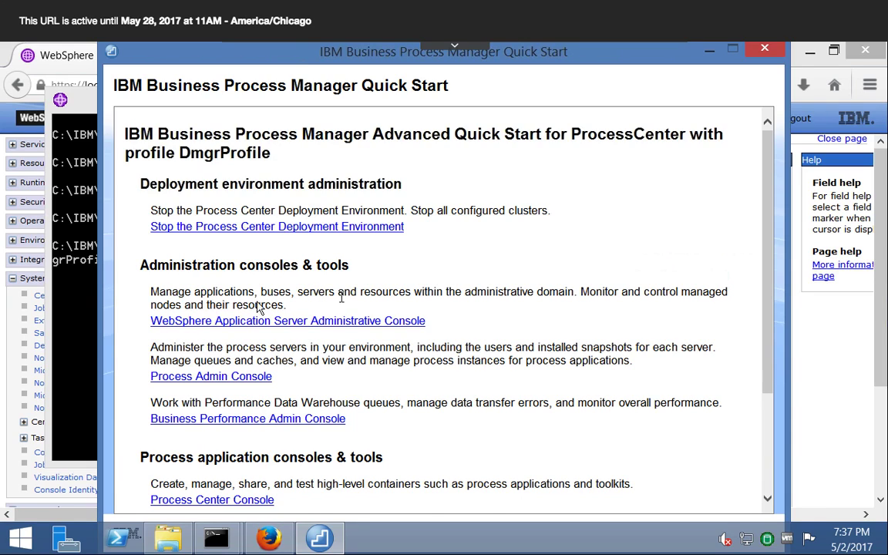
- View the ProcessCenter Quick Start command window and return to the IBM Business Process Manager Quick Start window
left_click(79, 293)
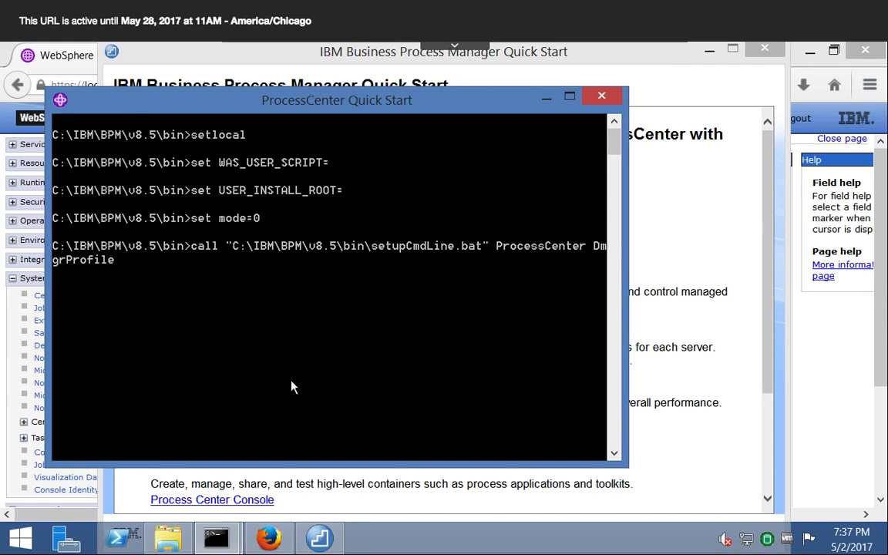
left_click(644, 402)
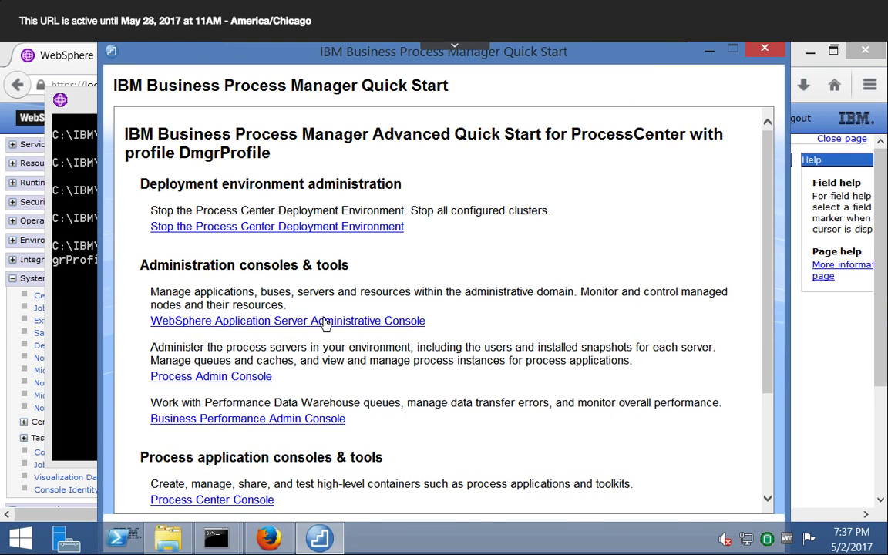